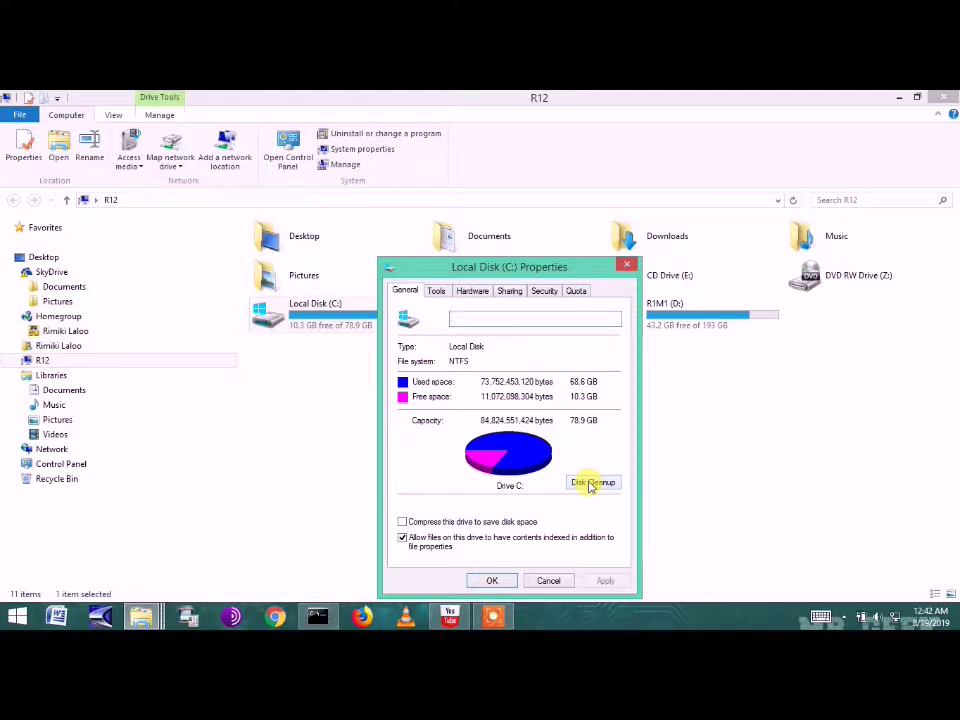
- Start Disk Cleanup for drive C: and reposition its calculation progress window
left_click(590, 485)
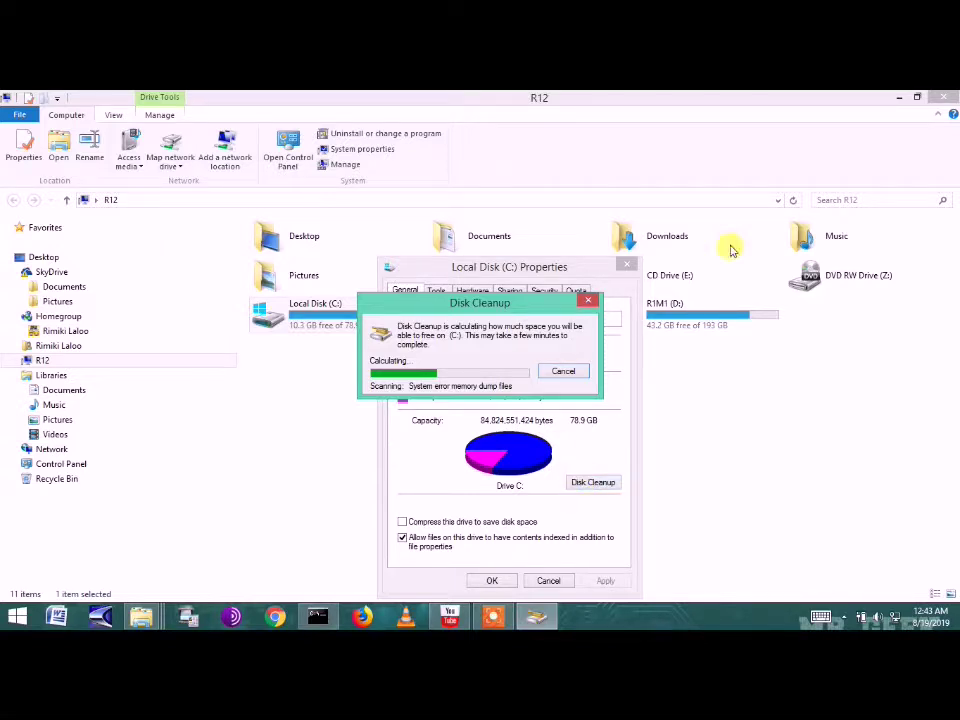
mouse_move(424, 311)
left_mouse_down()
mouse_move(369, 281)
mouse_move(447, 276)
left_mouse_up()
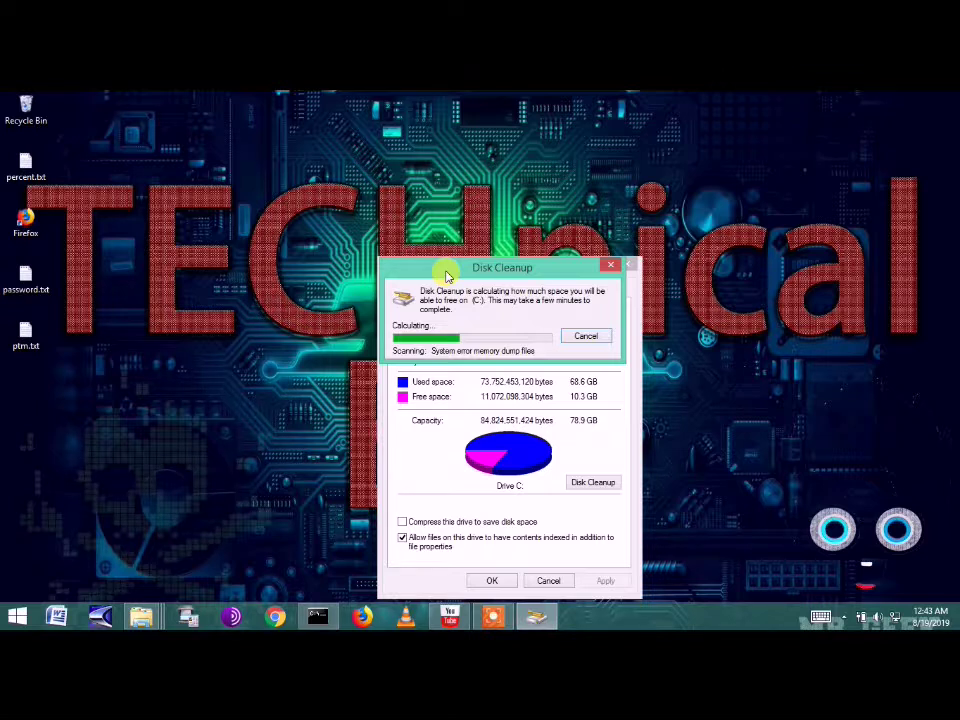
- Launch the On-Screen Keyboard with the Run command osk and place it above the Disk Cleanup window
key("super+r")
type("osk")
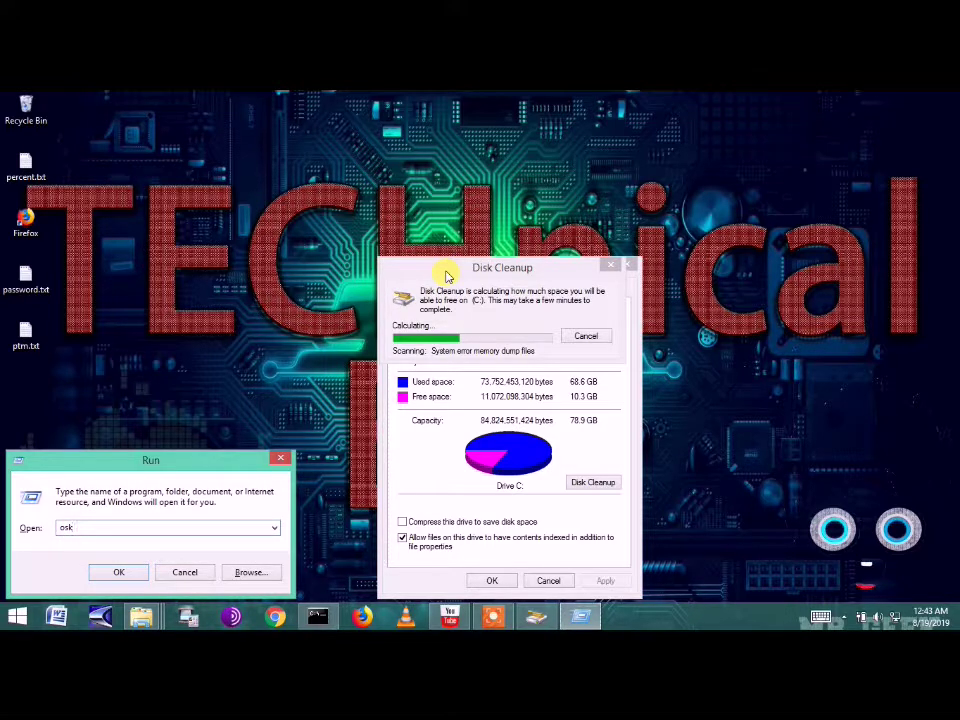
key("Return")
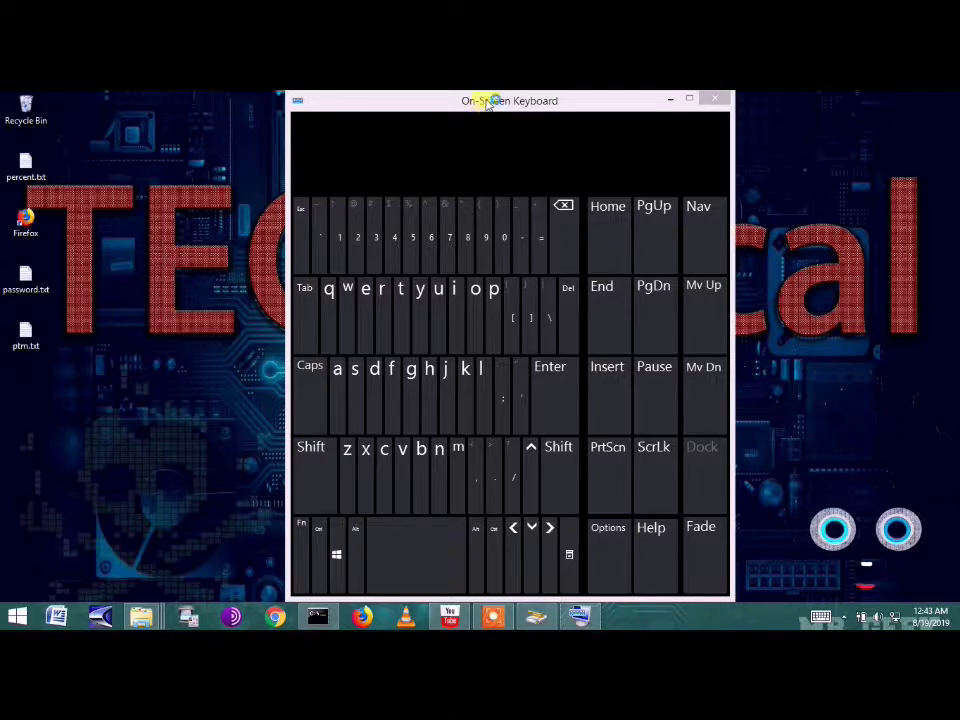
left_click_drag(489, 92, 624, 136)
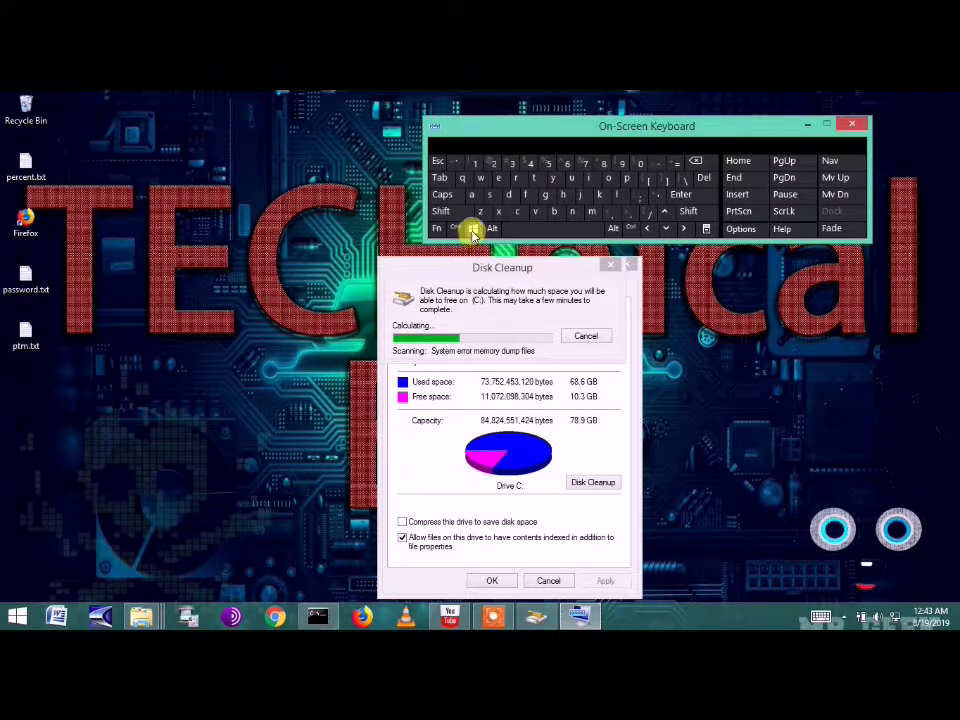
- Try the File Explorer shortcut and the Alt, Shift and Ctrl modifiers on the On-Screen Keyboard, closing the keyboard when done
left_click(499, 186)
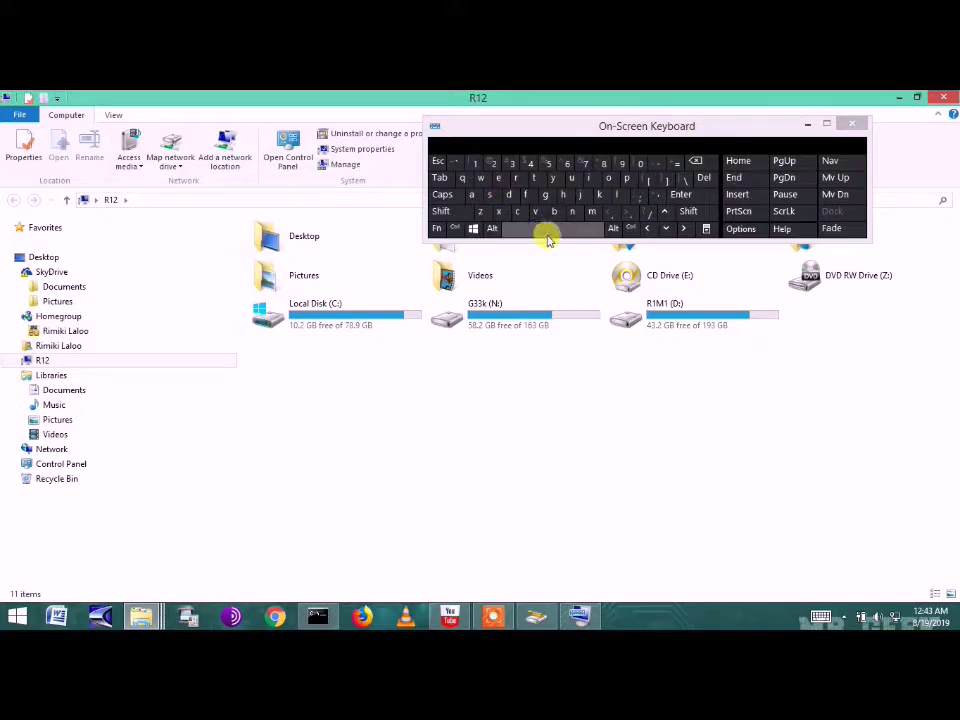
left_click(492, 229)
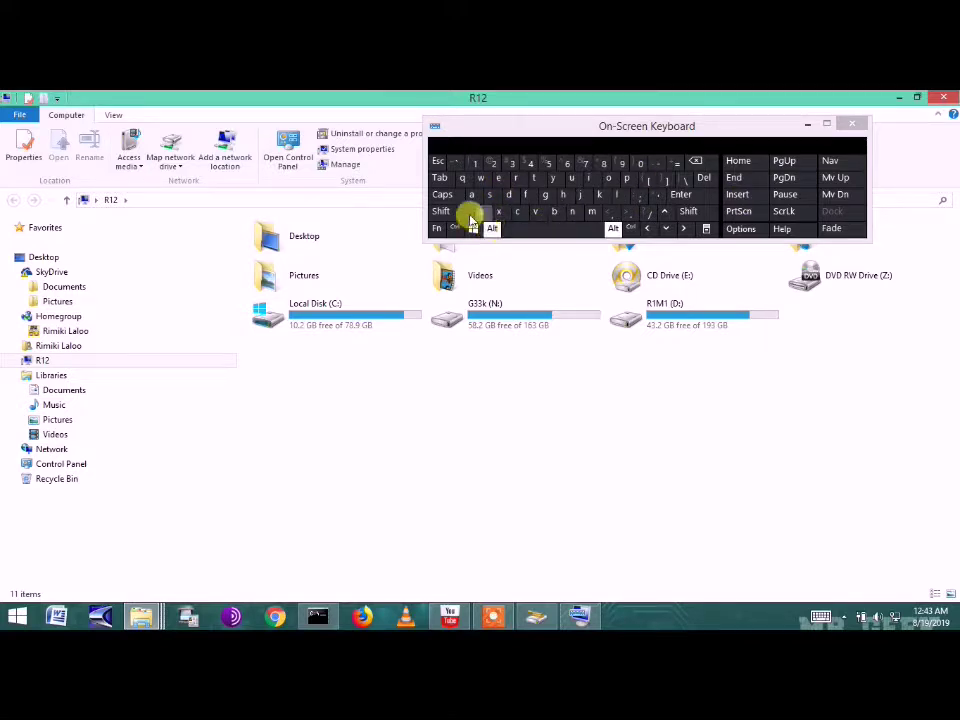
left_click(466, 215)
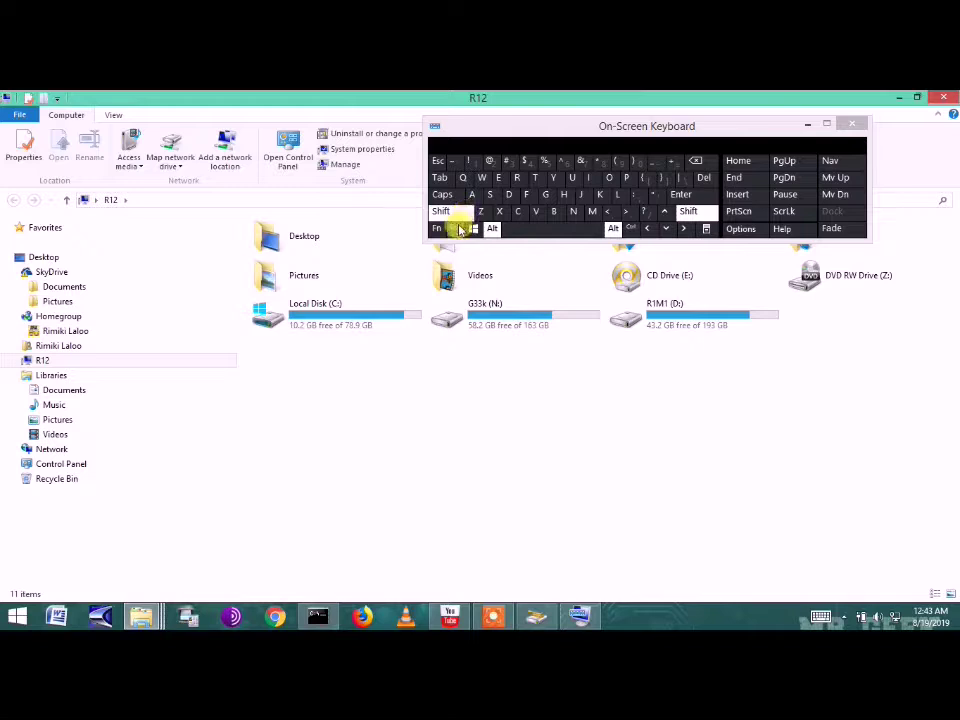
left_click(458, 229)
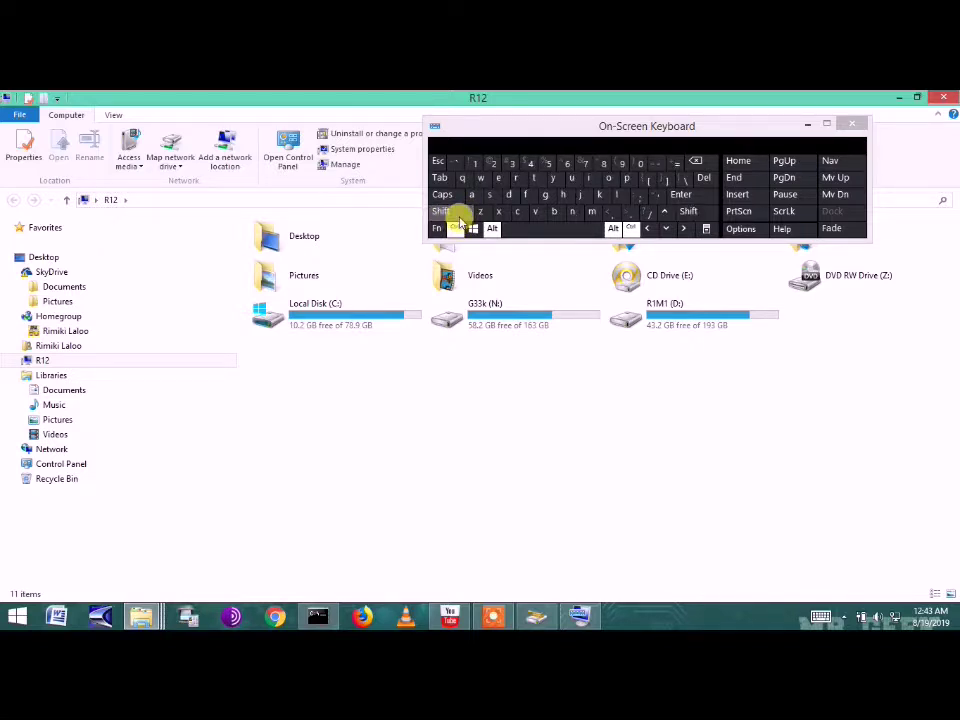
left_click(492, 229)
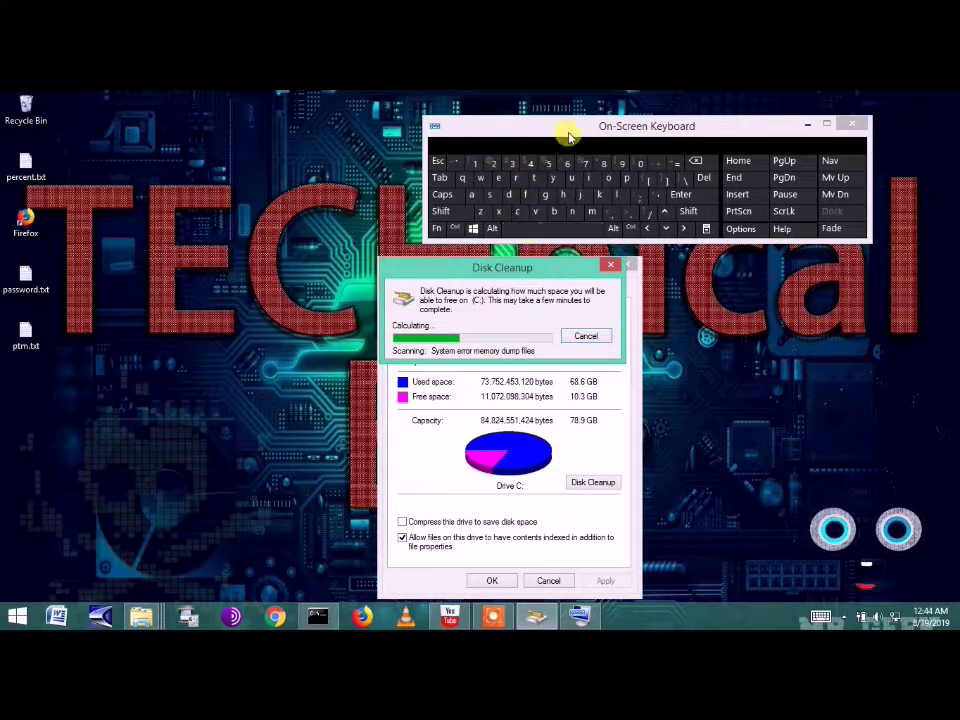
left_click_drag(567, 132, 336, 141)
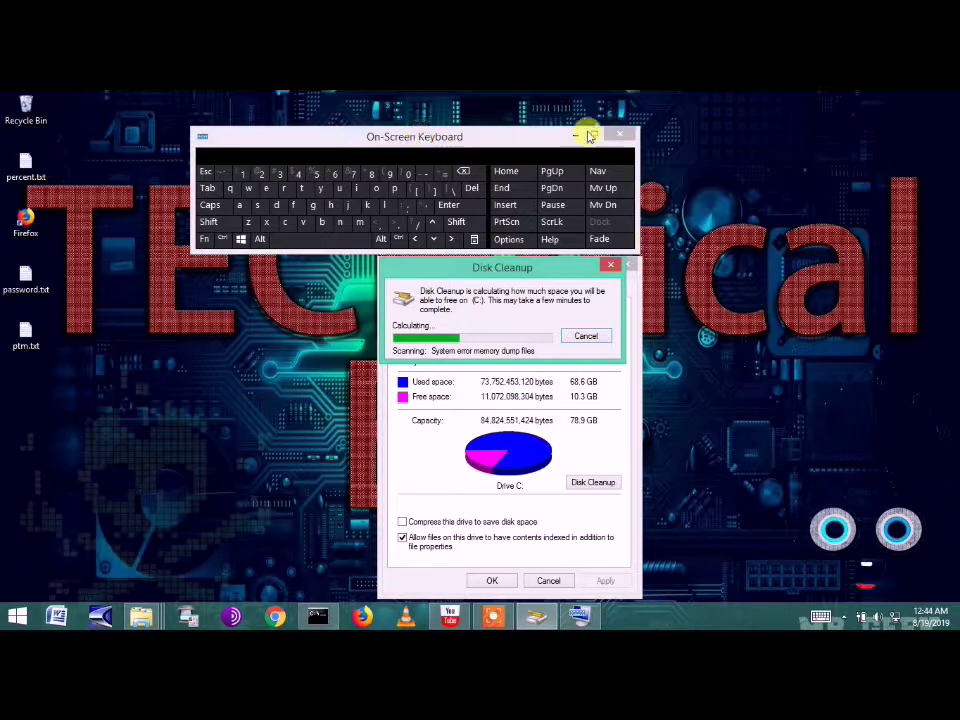
left_click(623, 137)
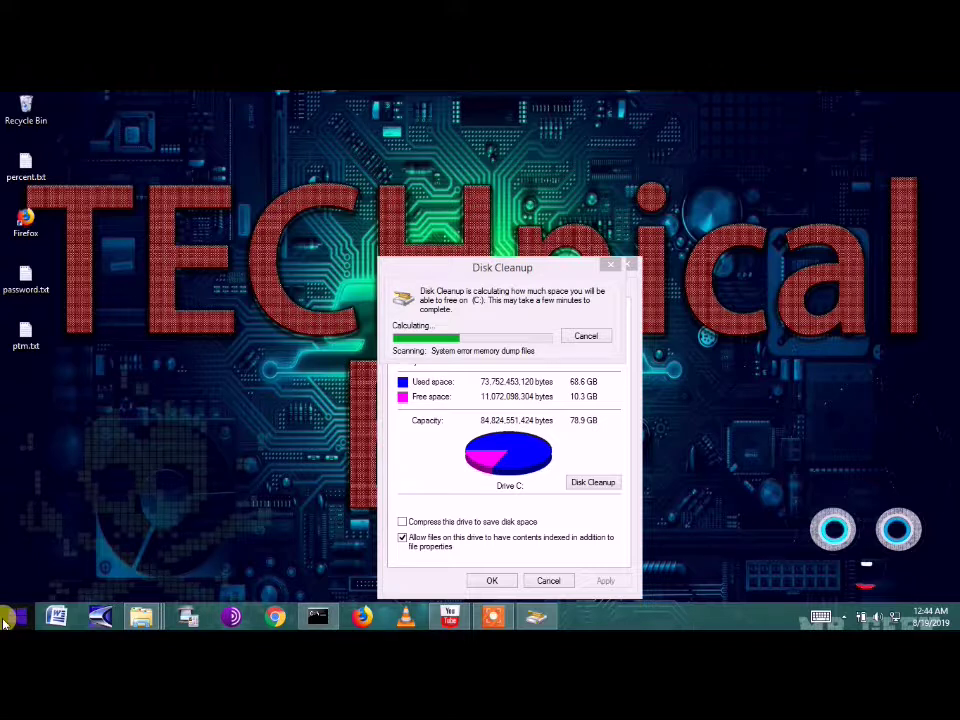
- Relaunch the On-Screen Keyboard with the Run command osk, move it aside and close it again
key("super+r")
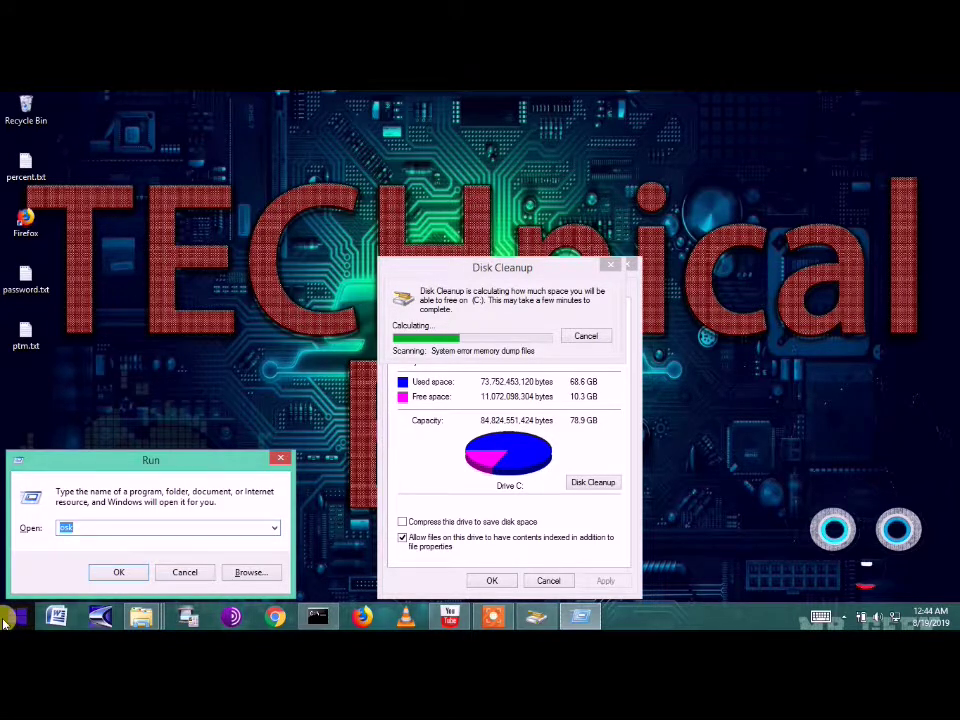
key("BackSpace")
type("o")
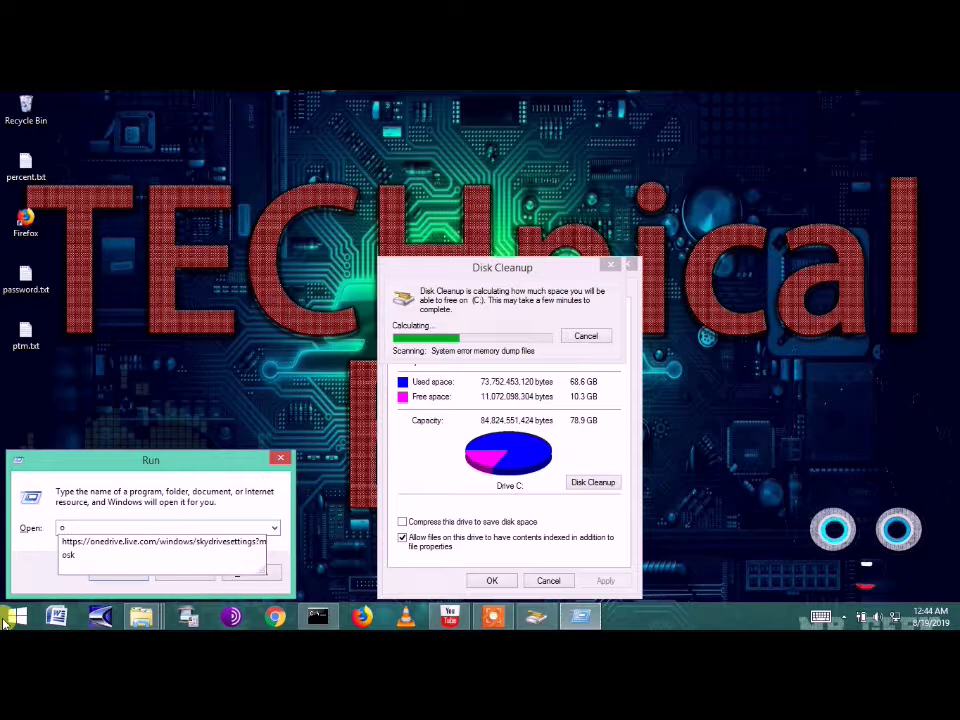
type("sk")
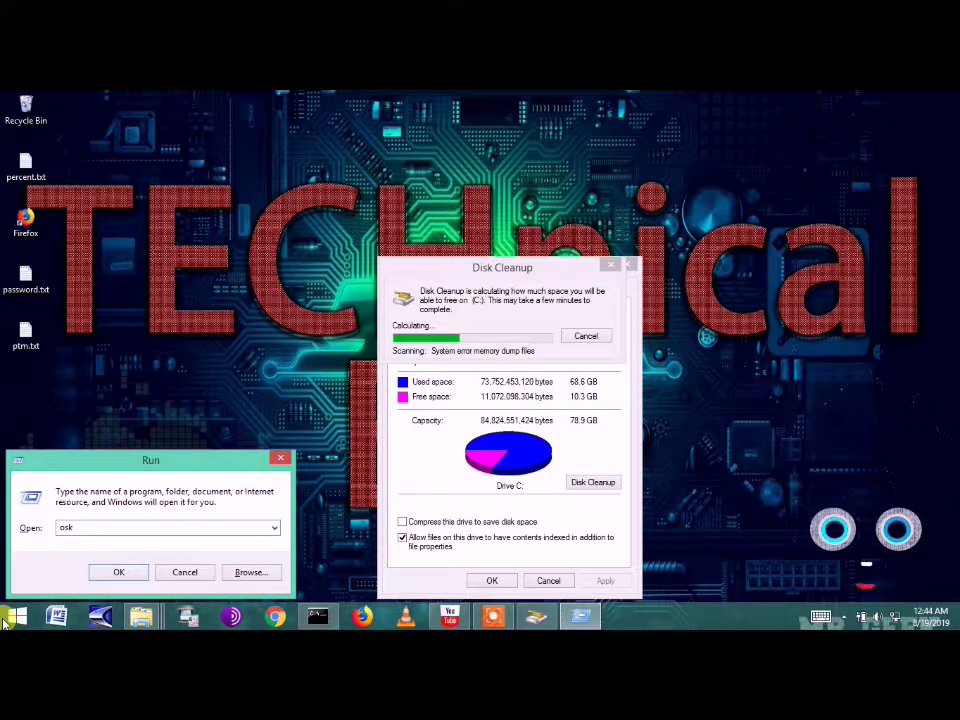
key("Return")
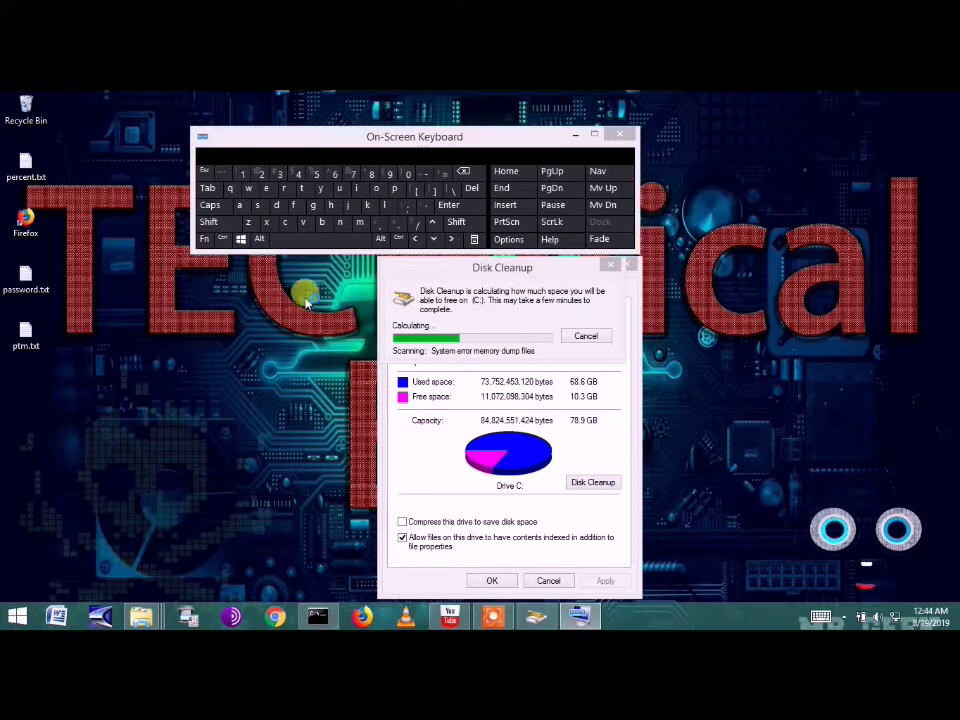
left_click_drag(550, 145, 735, 131)
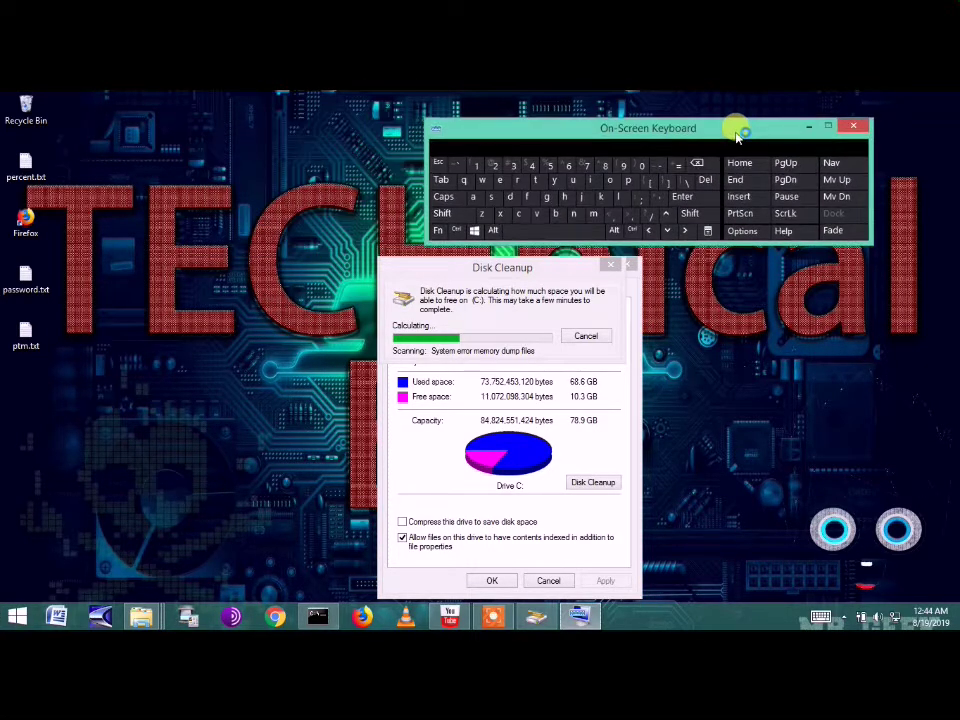
right_click(735, 131)
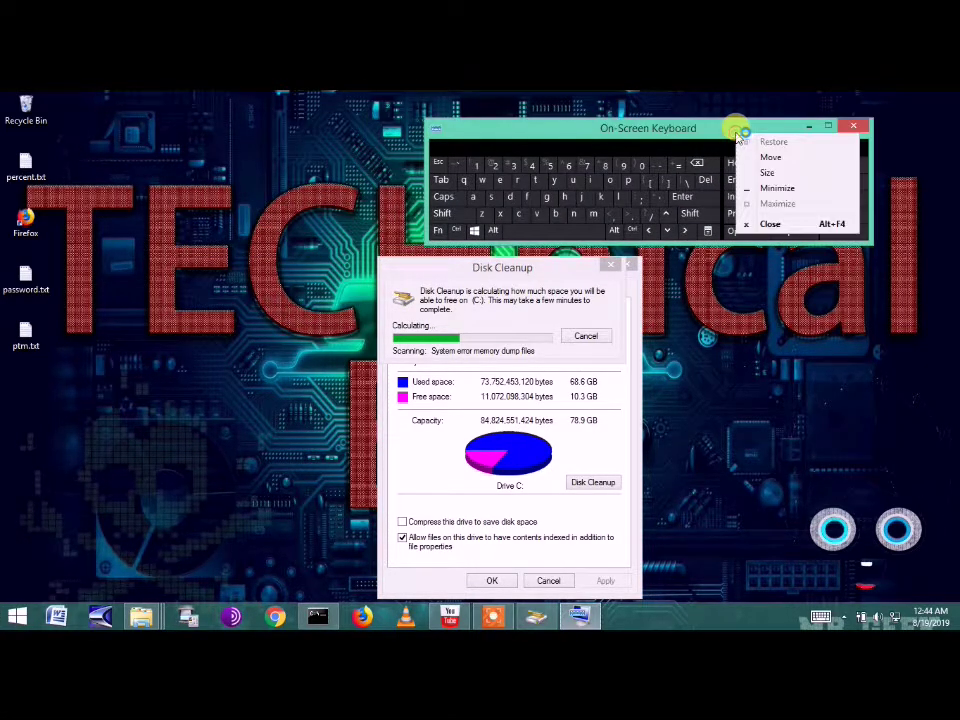
left_click(855, 124)
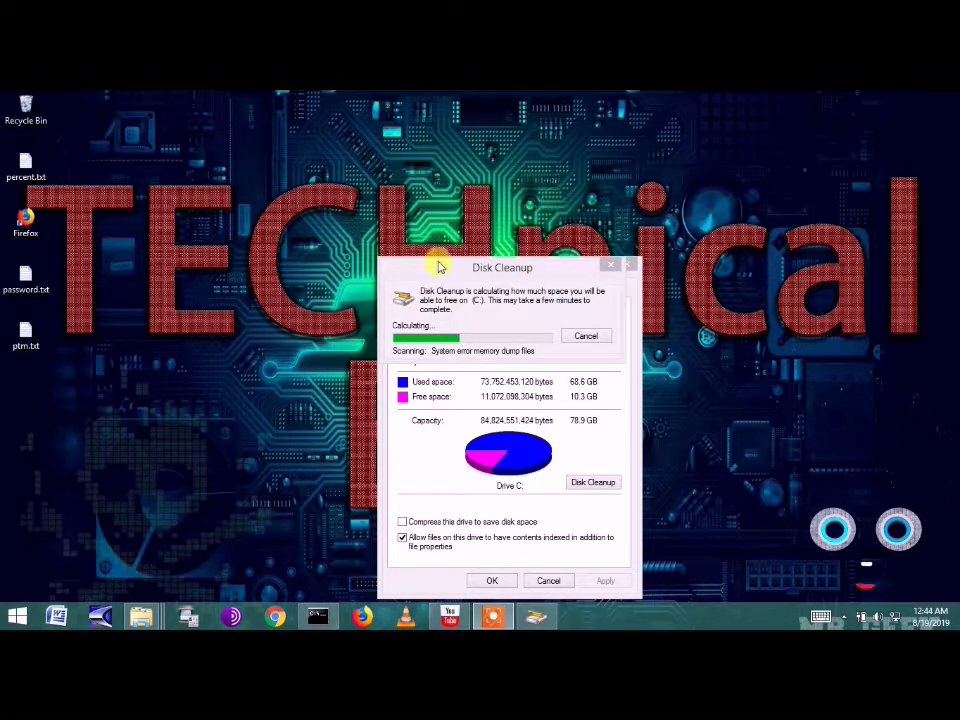
- Arrange the Disk Cleanup windows on the desktop and extend the drive C: cleanup scan to system files
left_click_drag(446, 265, 444, 170)
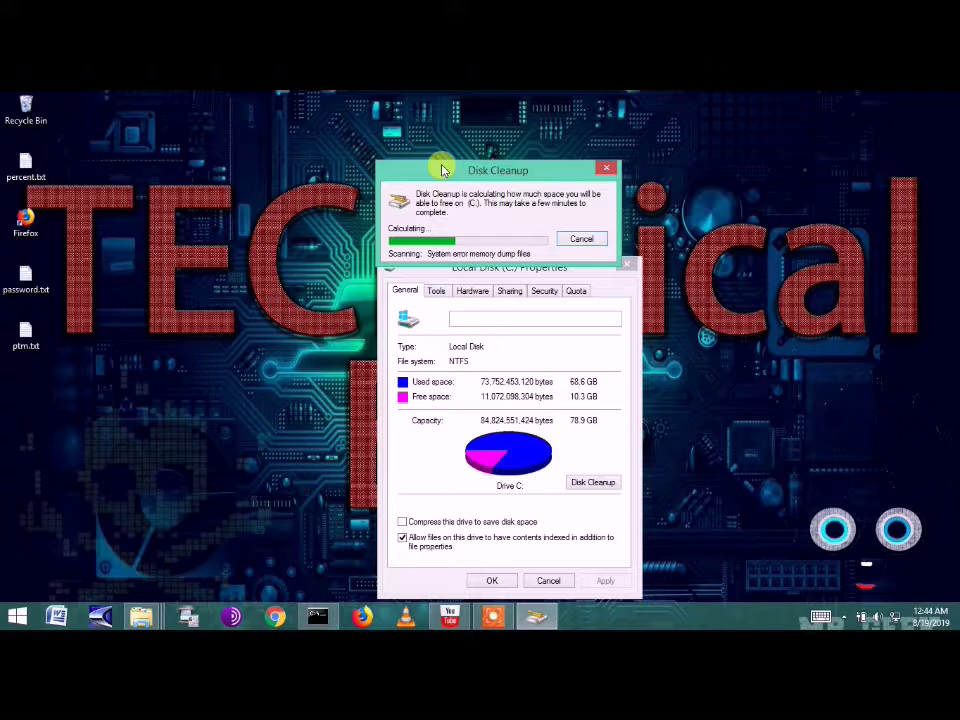
left_click_drag(454, 171, 522, 192)
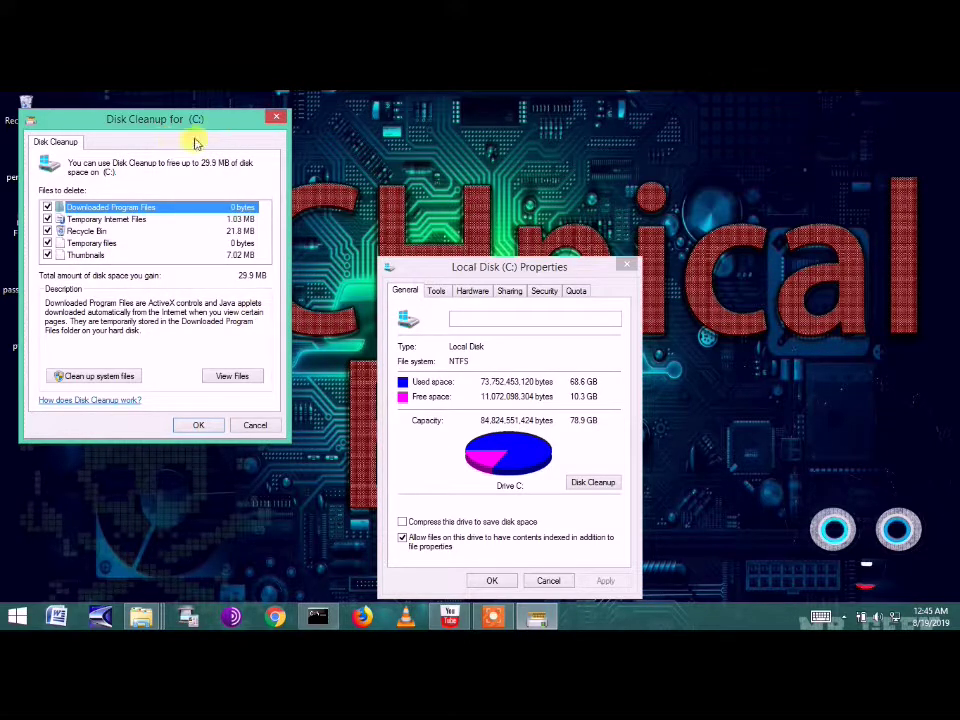
left_click_drag(208, 122, 242, 141)
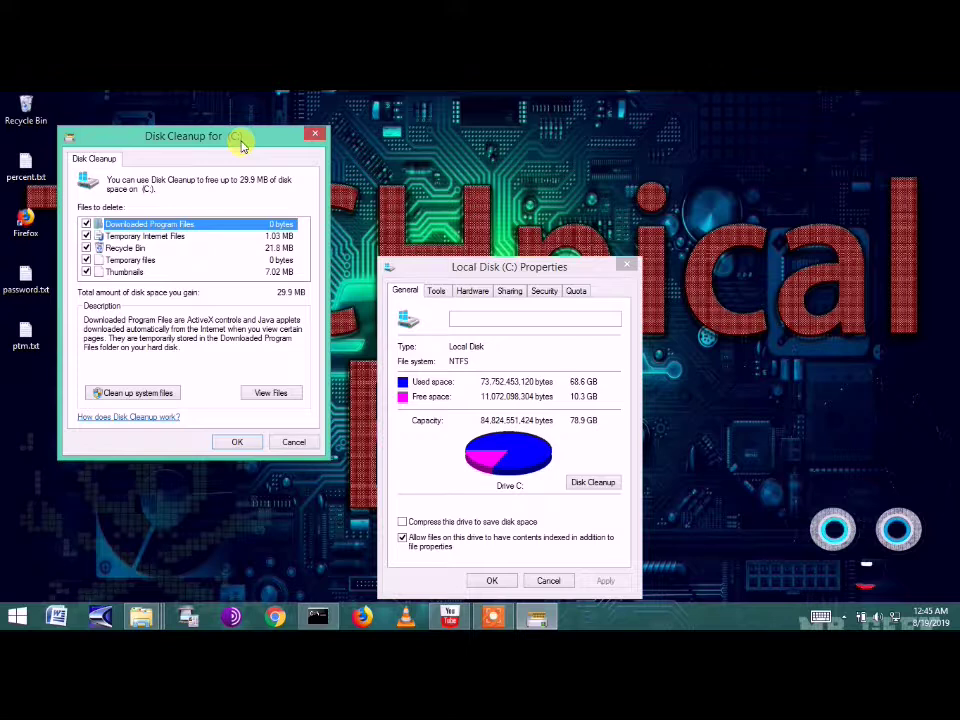
left_click(136, 394)
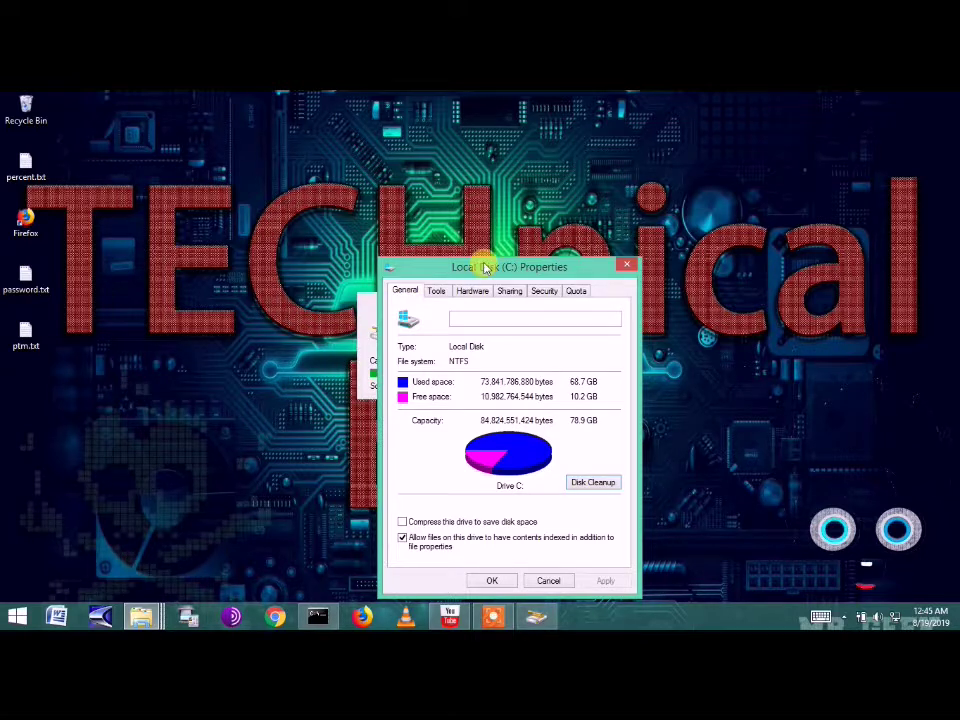
- Move the Local Disk (C:) Properties window aside and close all open File Explorer windows
left_click_drag(527, 266, 803, 114)
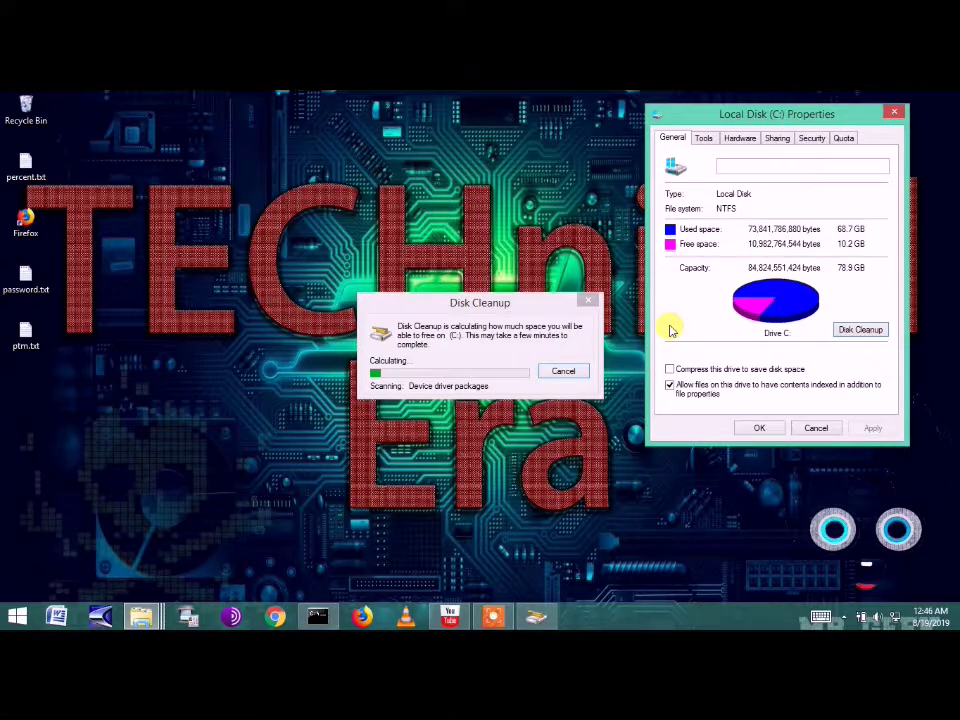
right_click(143, 620)
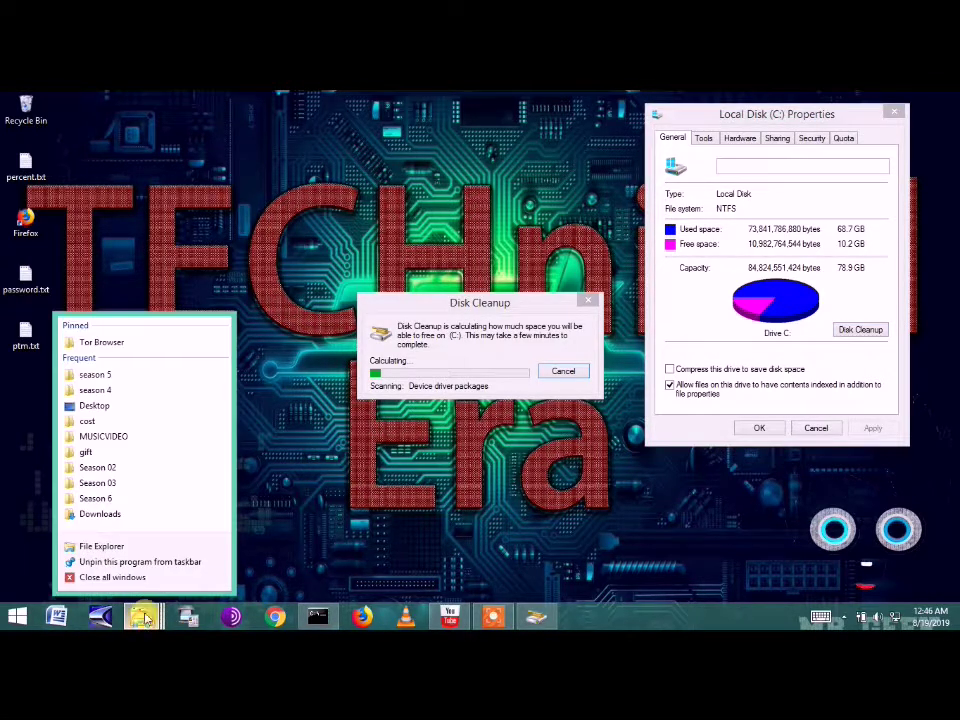
left_click(118, 574)
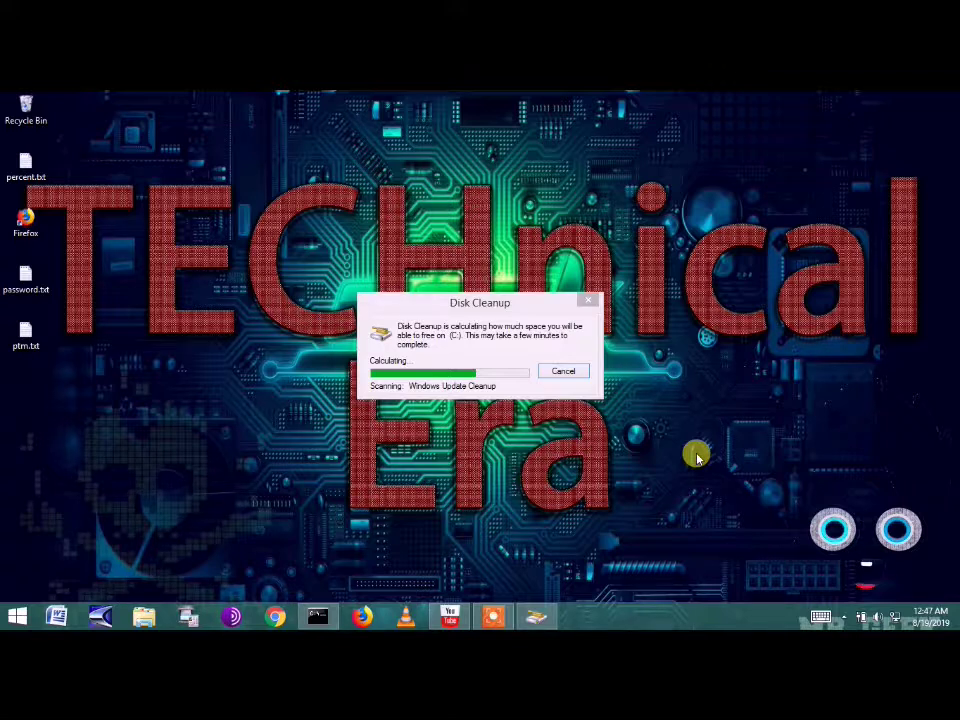
- Open a command prompt with the Run command cmd, move it below the Disk Cleanup window and start diskpart
key("super+r")
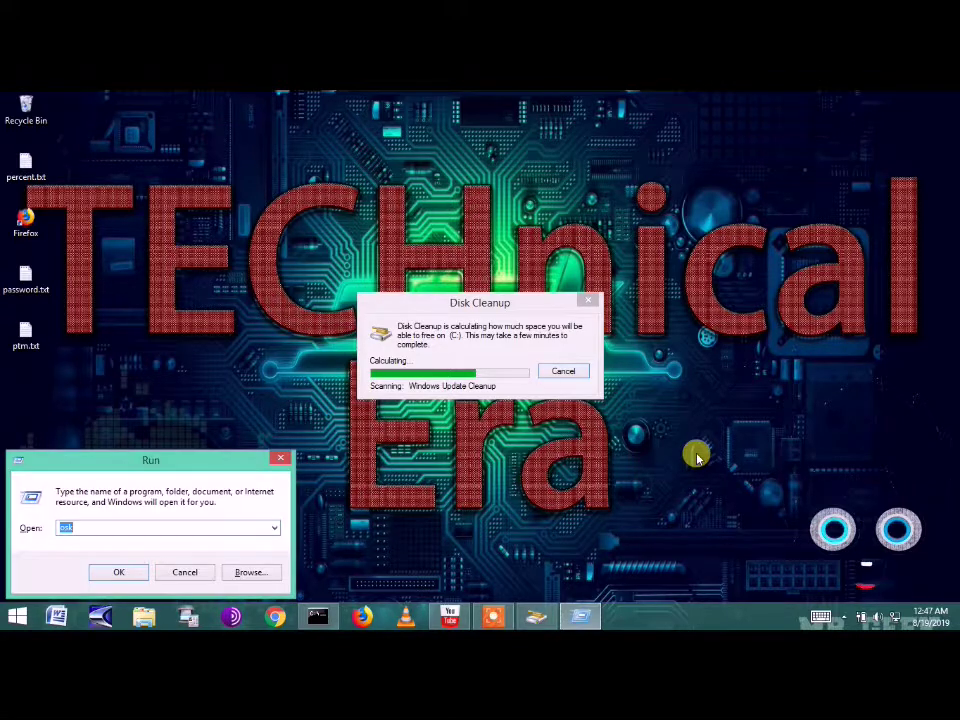
type("cmd")
key("Return")
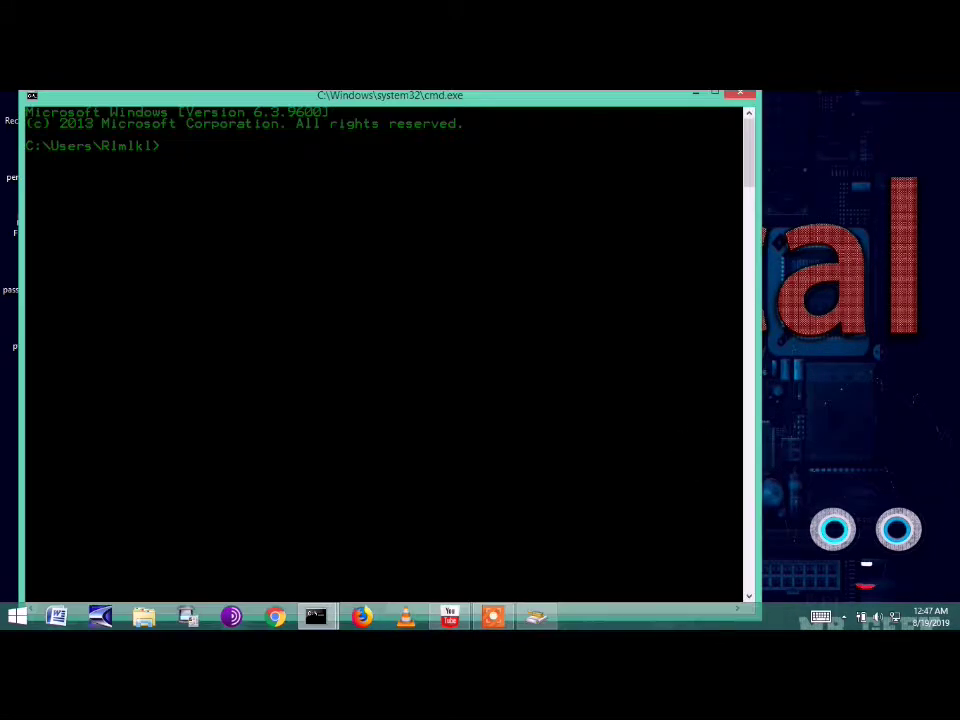
left_click_drag(489, 103, 675, 458)
type("diskp")
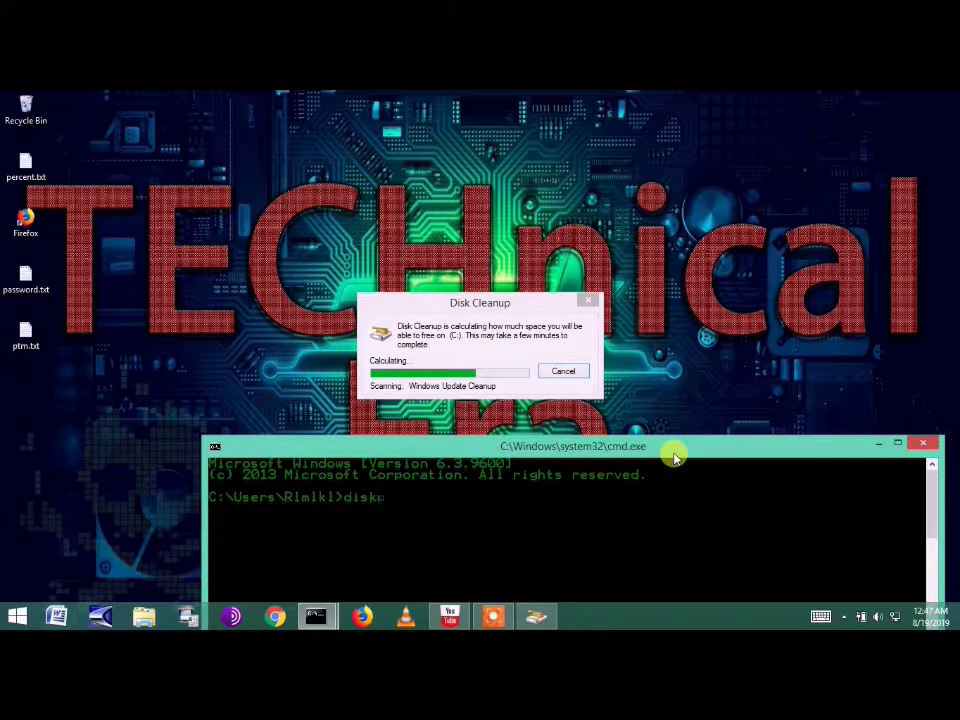
type("art")
key("Return")
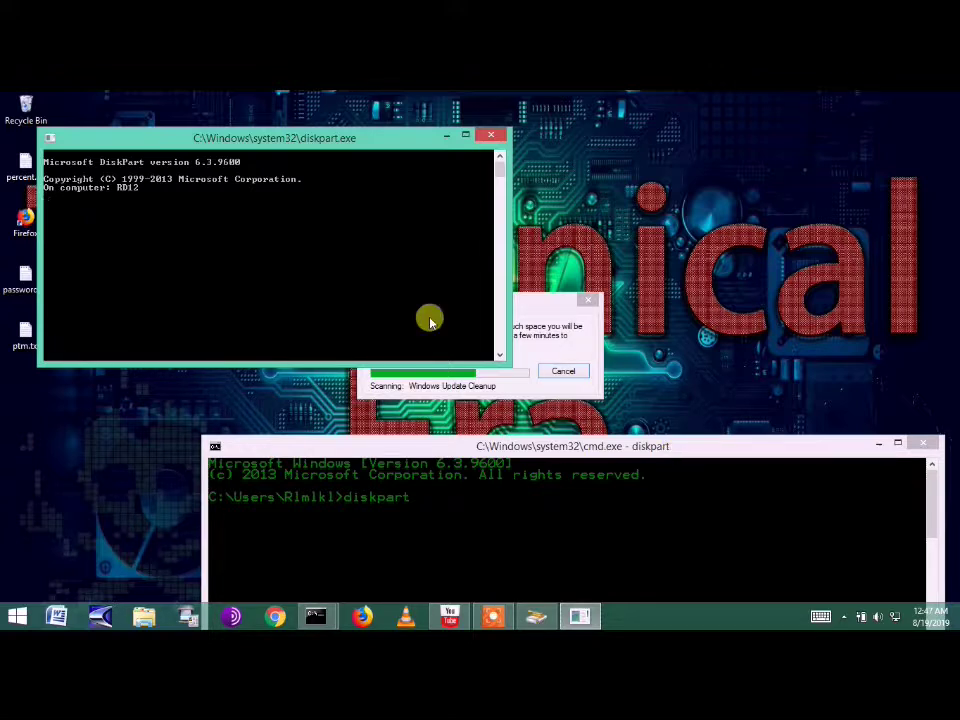
- List the computer's disks in DiskPart with list disk, then close the DiskPart window
type("list disk")
key("Return")
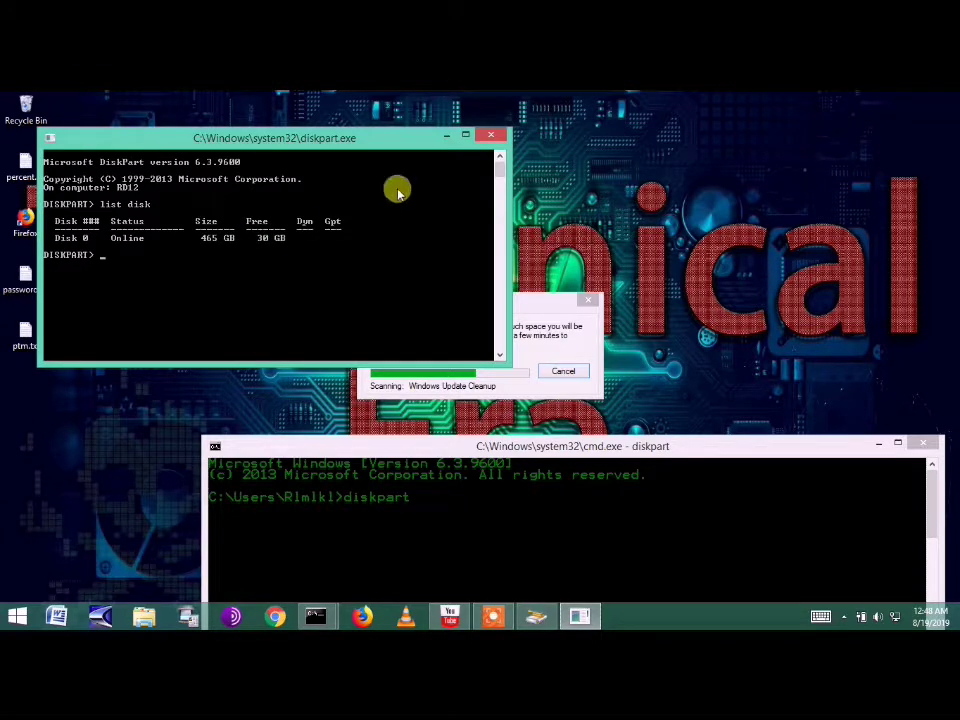
left_click(496, 138)
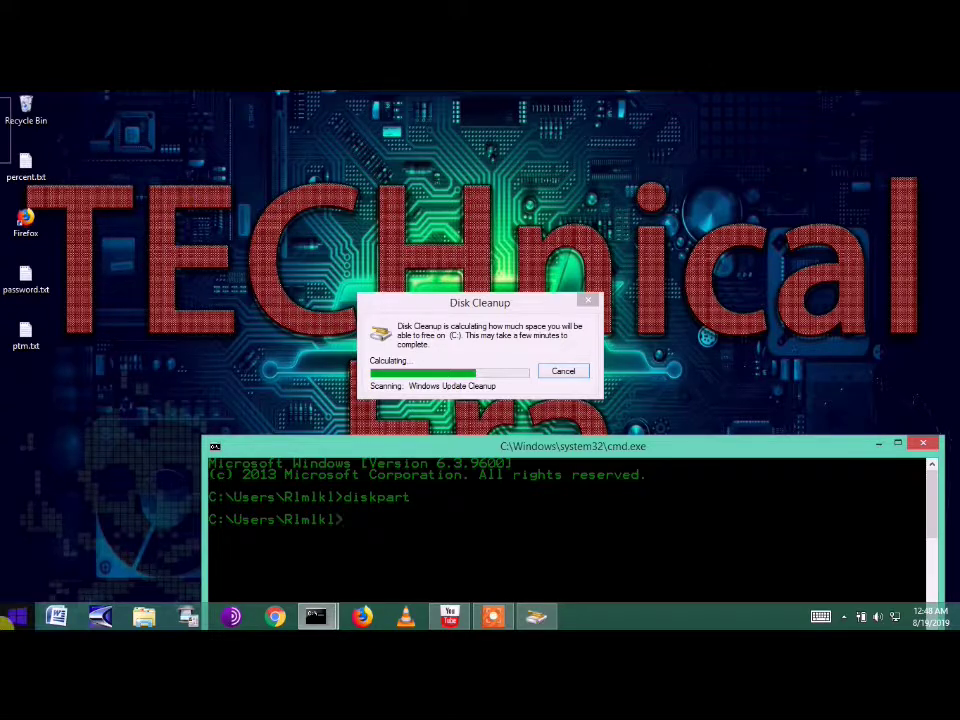
- Open Disk Management in Computer Management and move its window below the top of the Disk Cleanup window
right_click(6, 620)
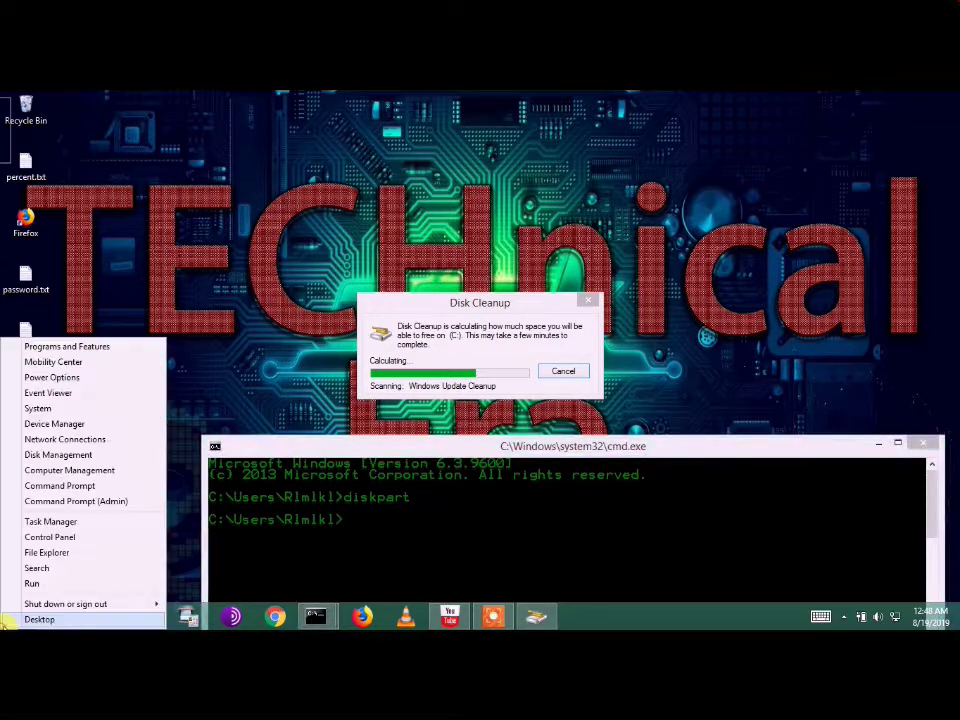
left_click(90, 472)
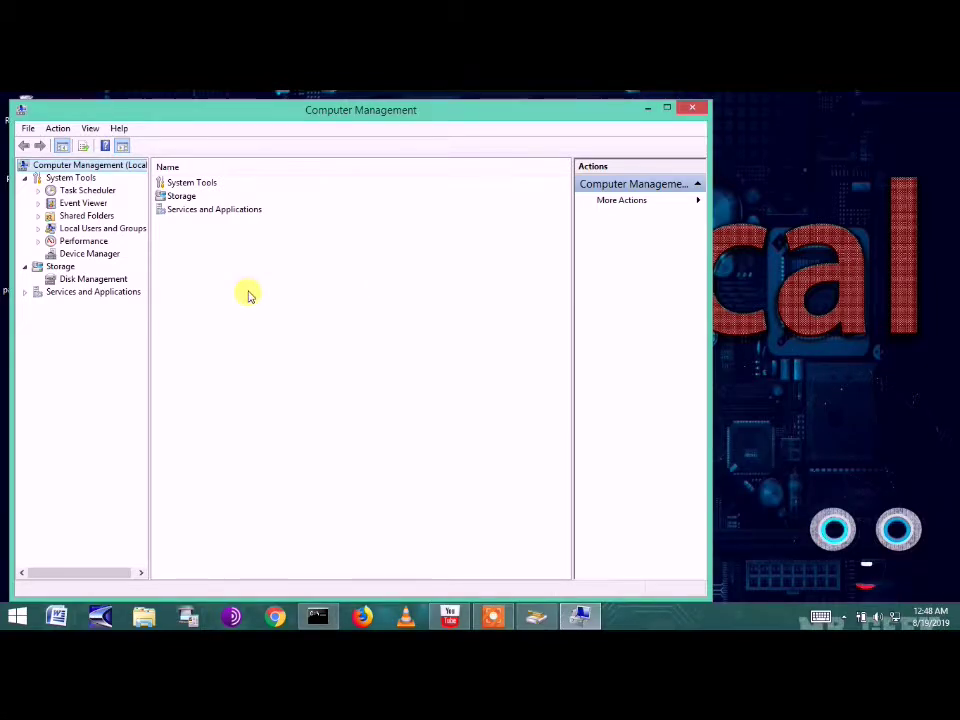
left_click(116, 280)
left_click_drag(385, 113, 615, 378)
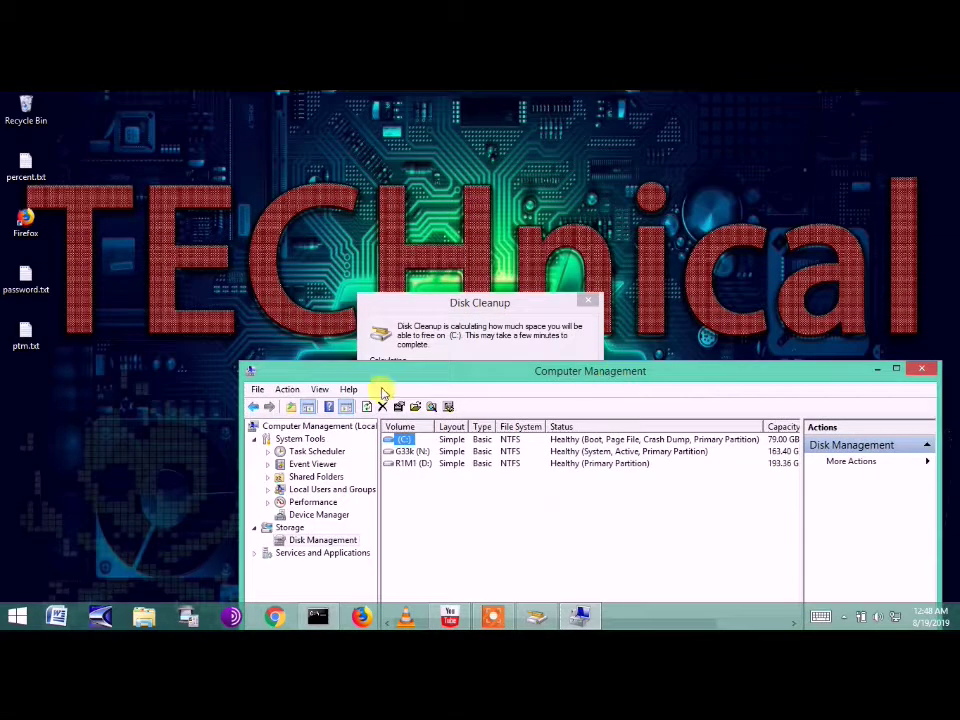
- Start creating a virtual hard disk in Disk Management and set its location to a file named abc on the Desktop
left_click(330, 392)
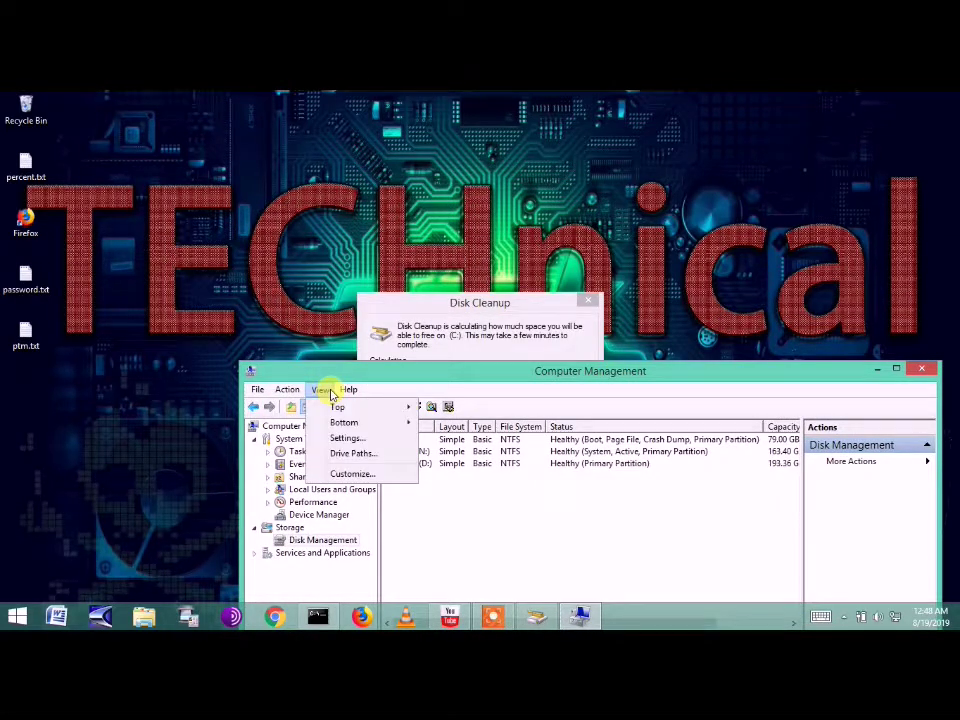
mouse_move(289, 392)
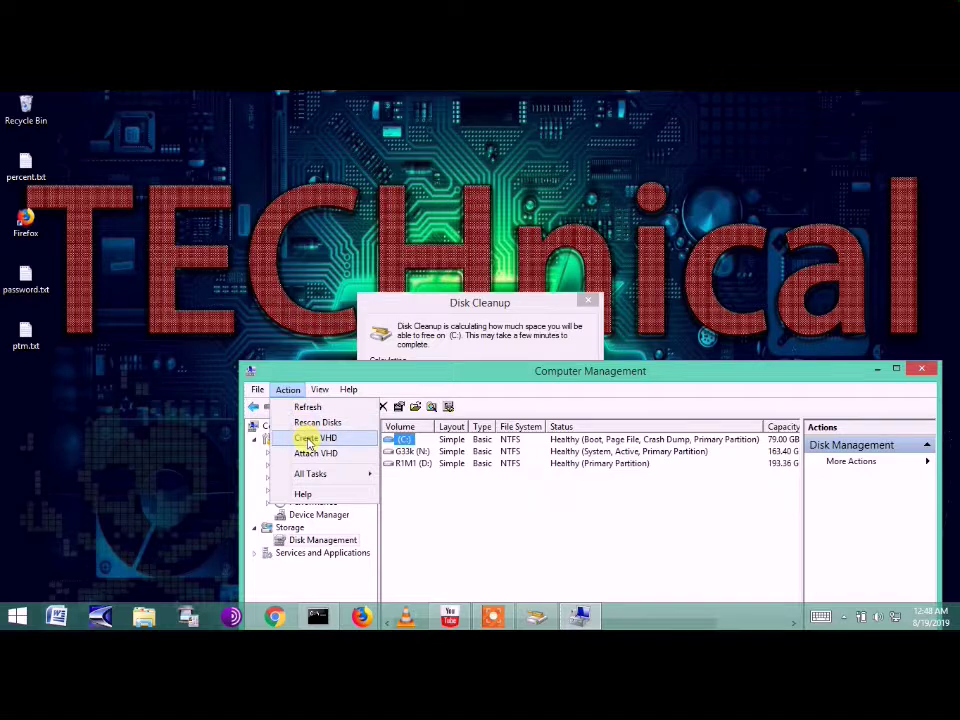
left_click(312, 438)
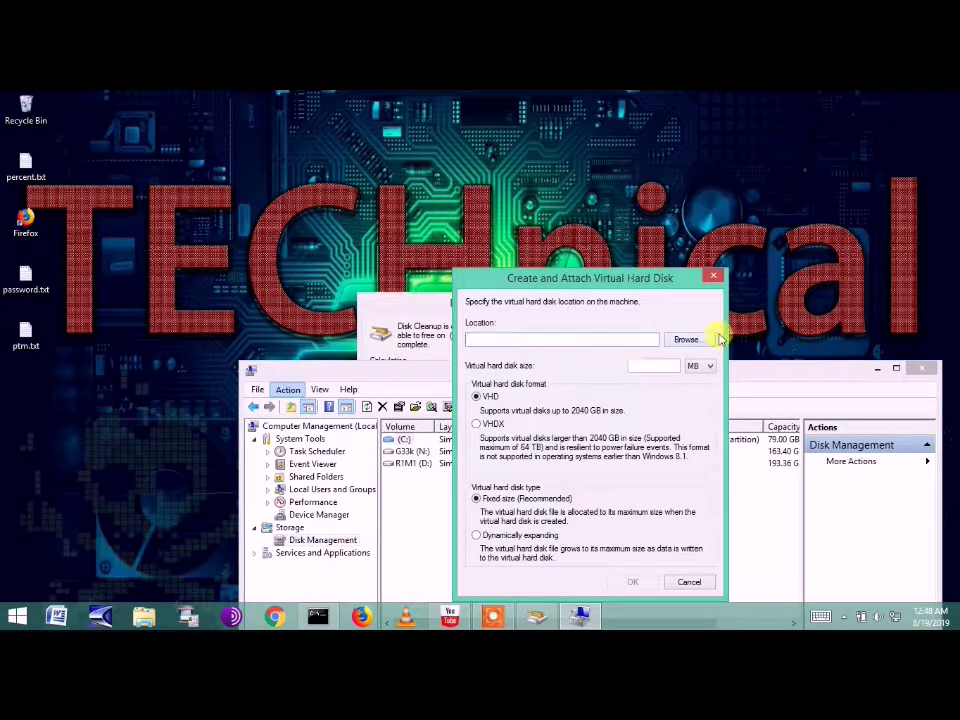
left_click(684, 339)
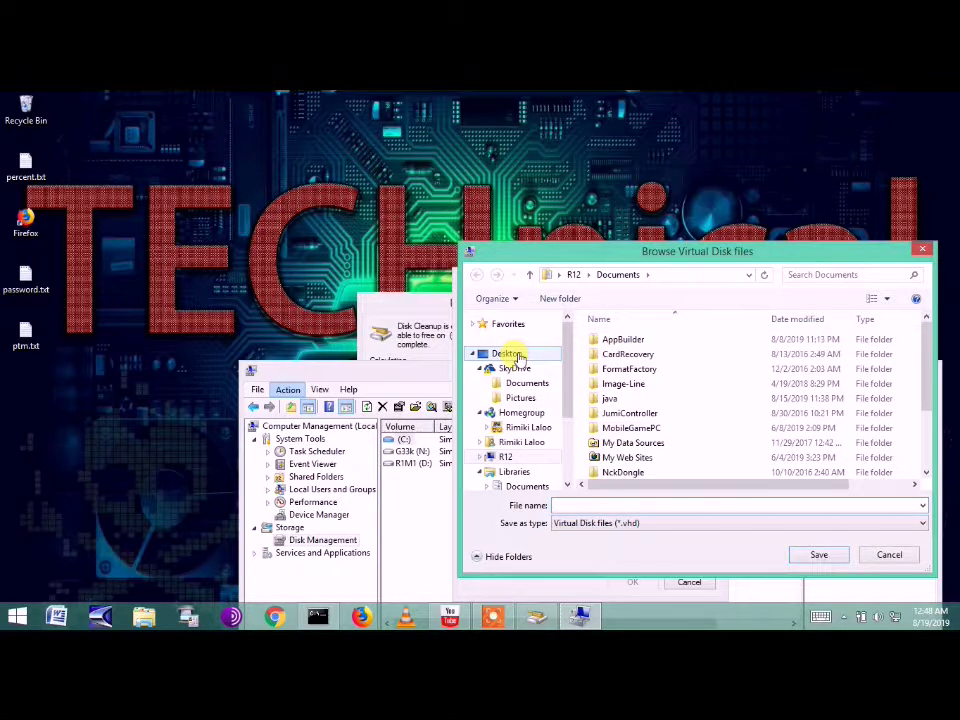
left_click(515, 354)
left_click(632, 508)
type("abc")
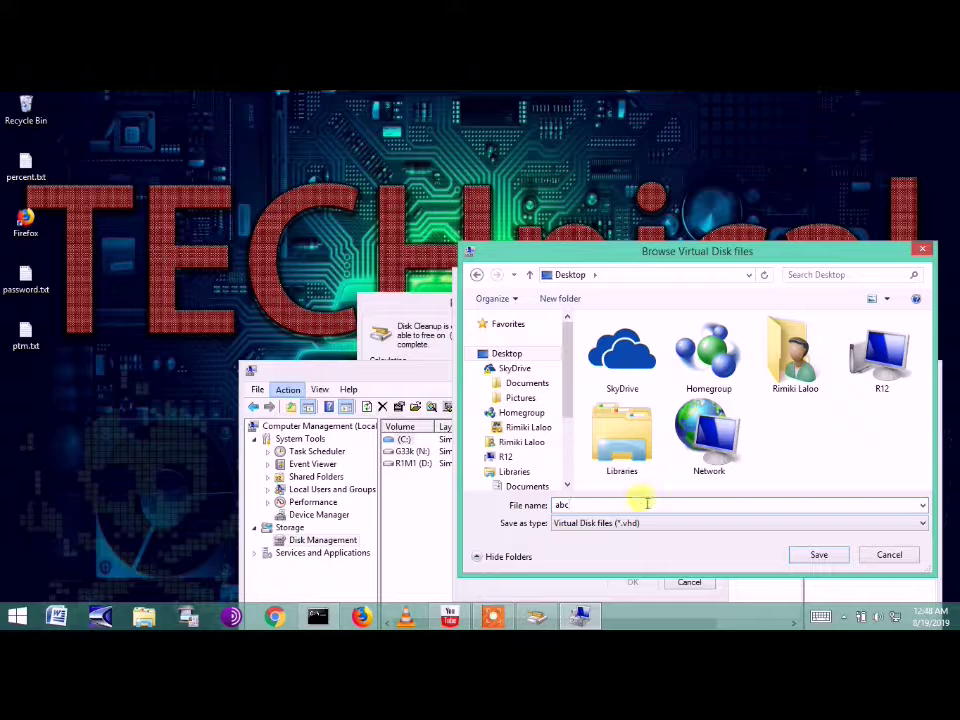
left_click(817, 555)
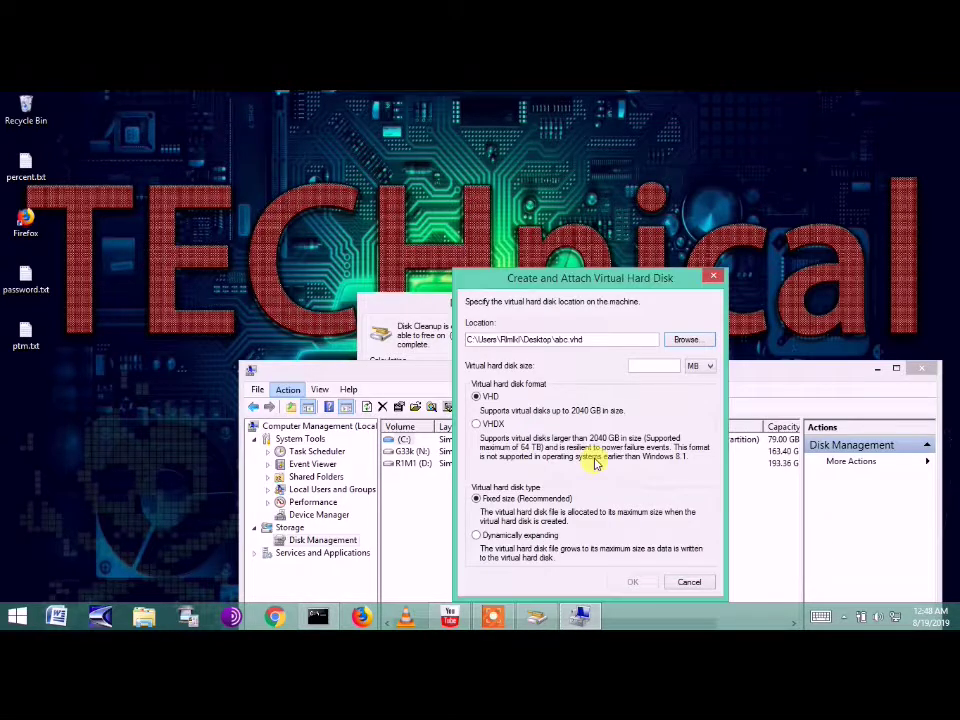
- Set the virtual hard disk size to 1000 GB and try to create the disk with the settings entered
left_click(665, 364)
type("10000")
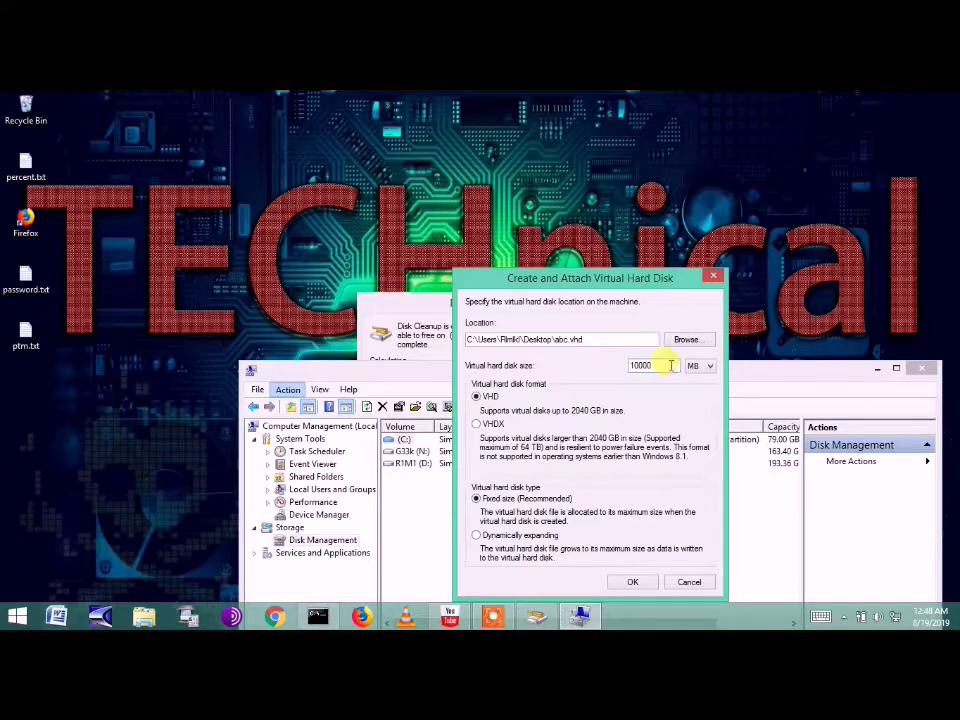
left_click(698, 366)
left_click(701, 390)
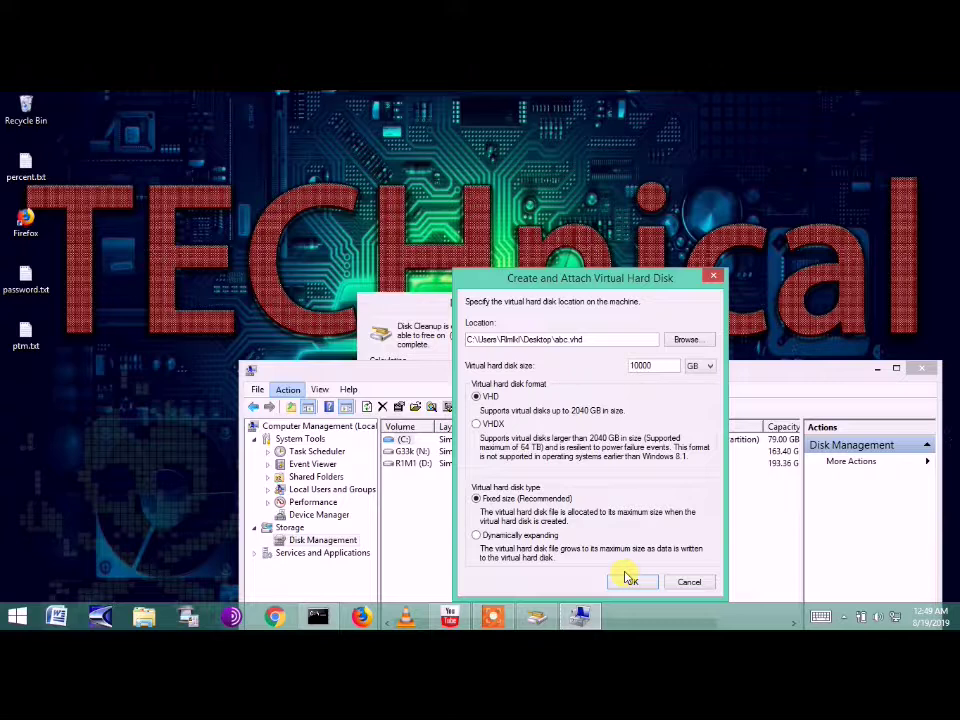
double_click(660, 366)
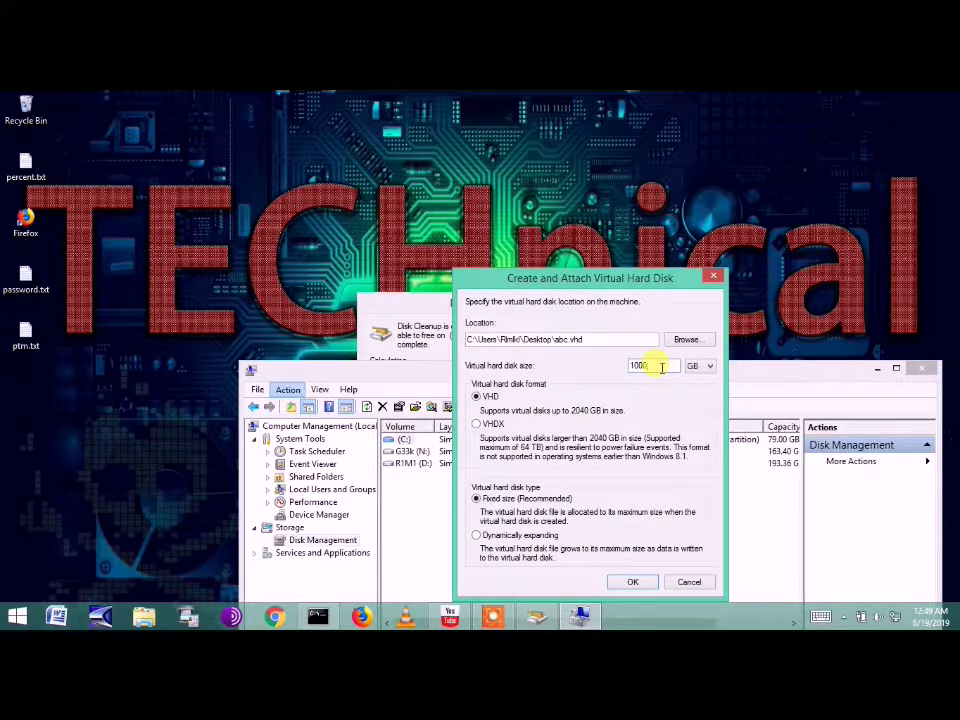
left_click(637, 580)
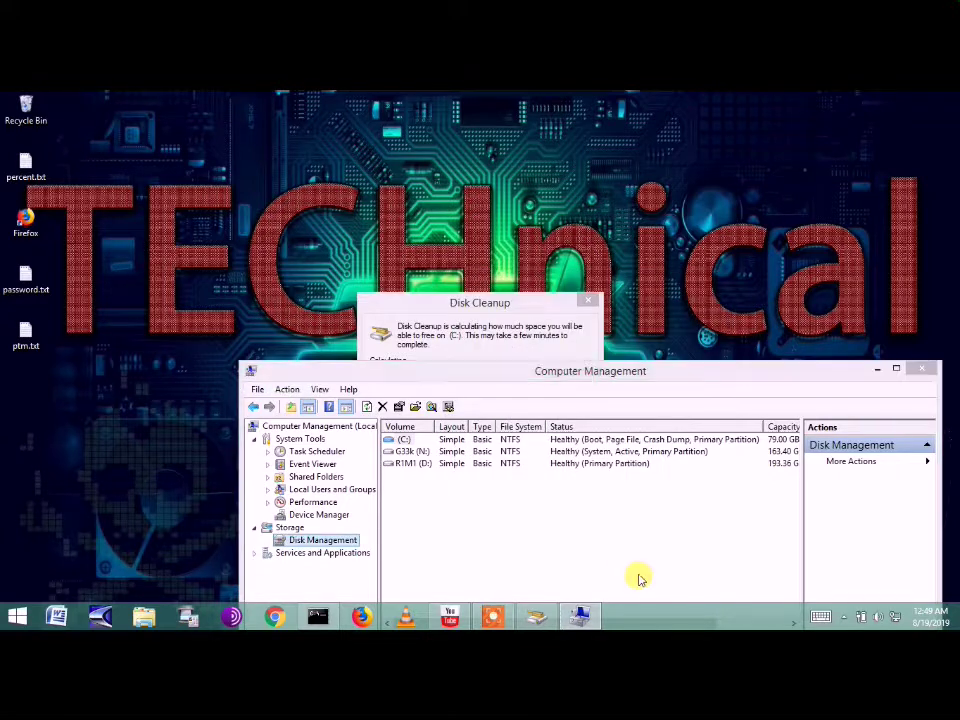
left_click(560, 406)
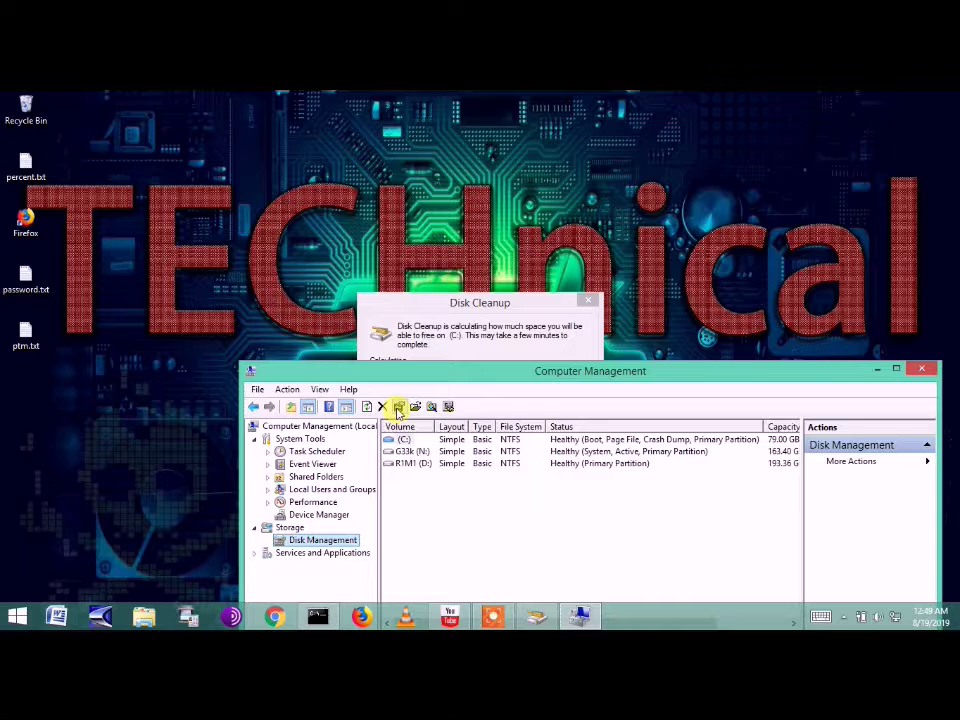
left_click(320, 389)
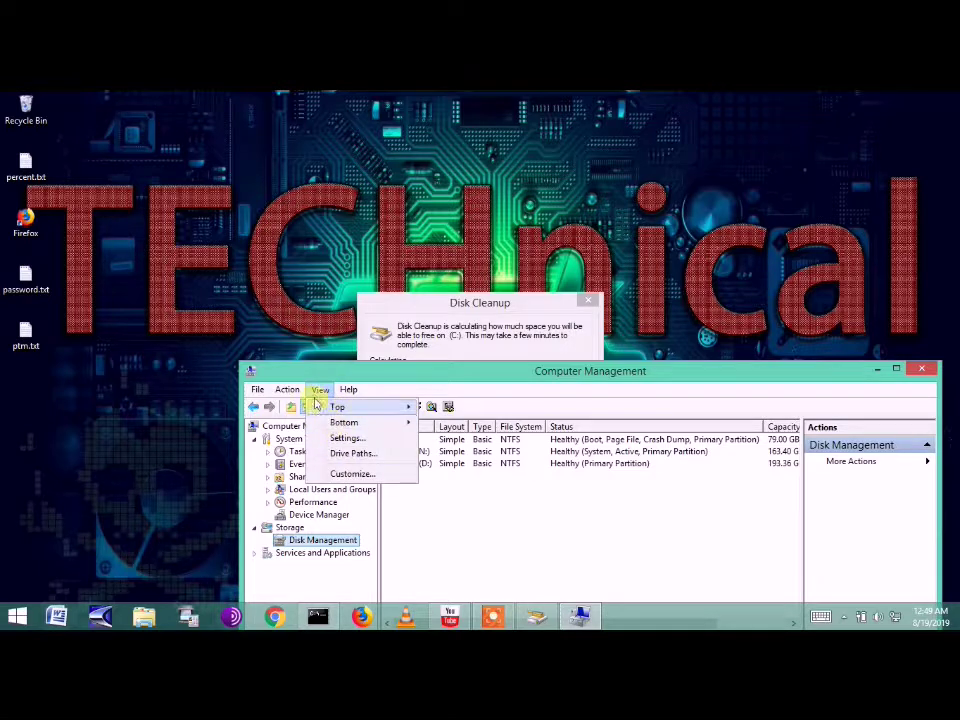
mouse_move(302, 390)
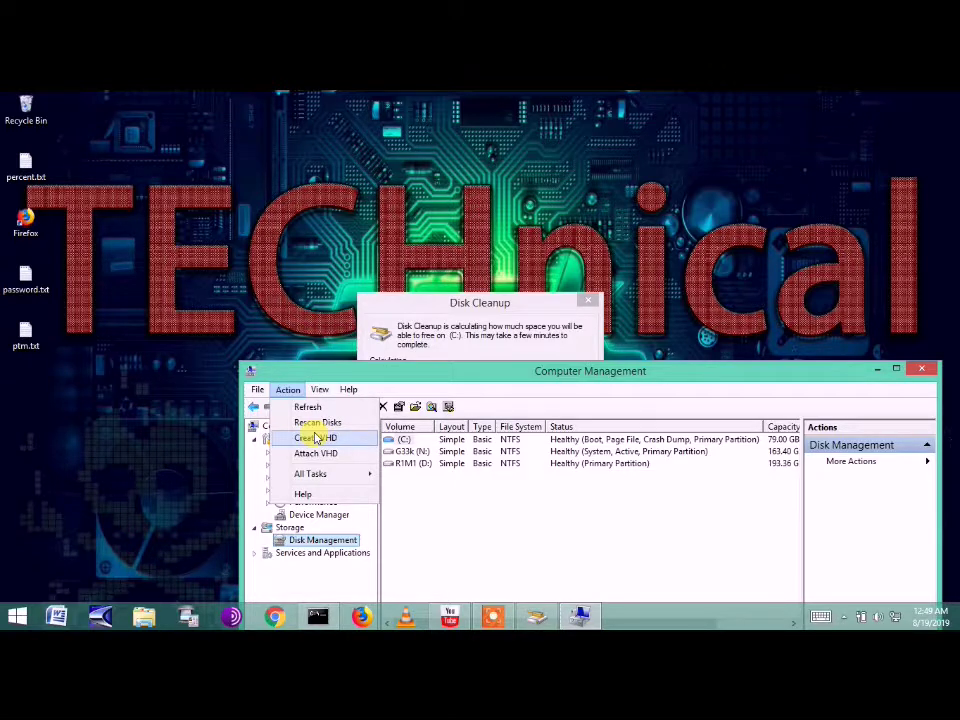
- Close Computer Management and move the Disk Cleanup progress window to the upper part of the desktop
left_click(910, 372)
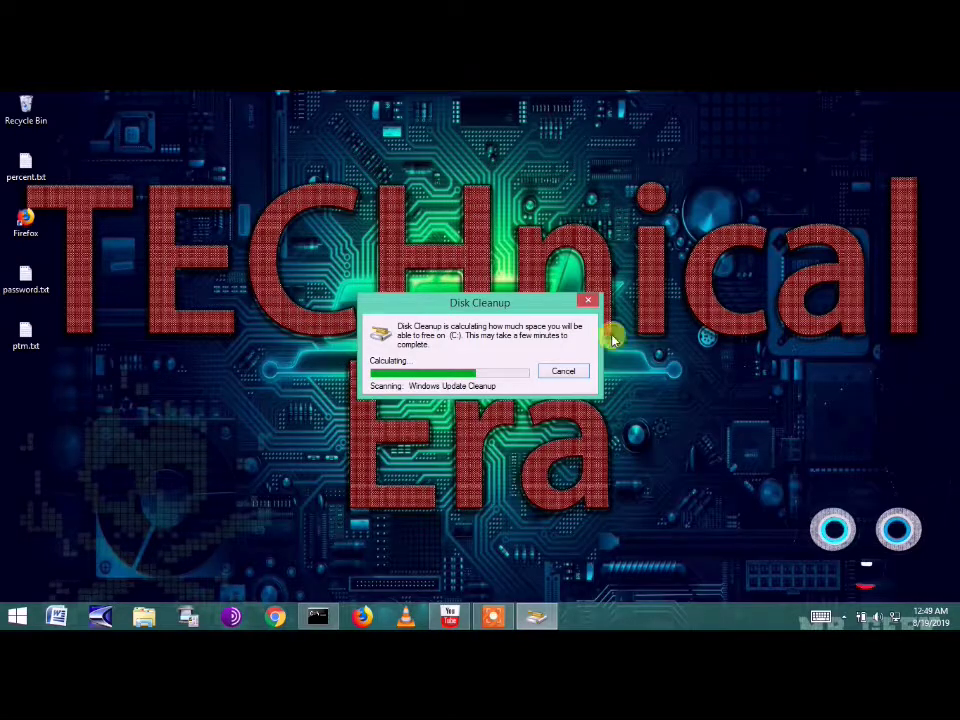
left_click_drag(486, 303, 628, 131)
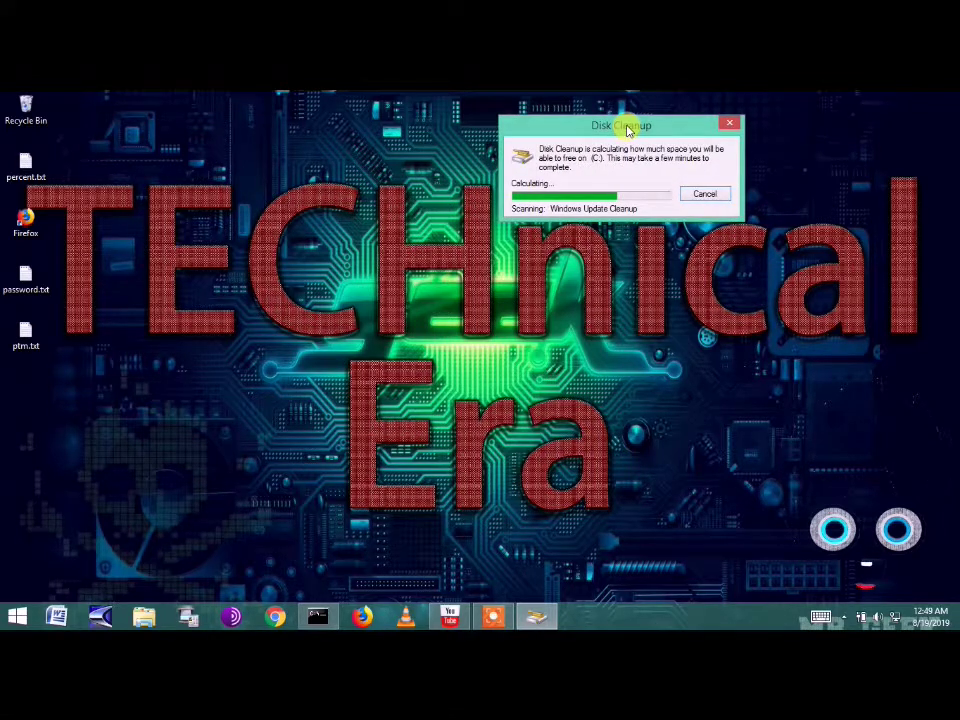